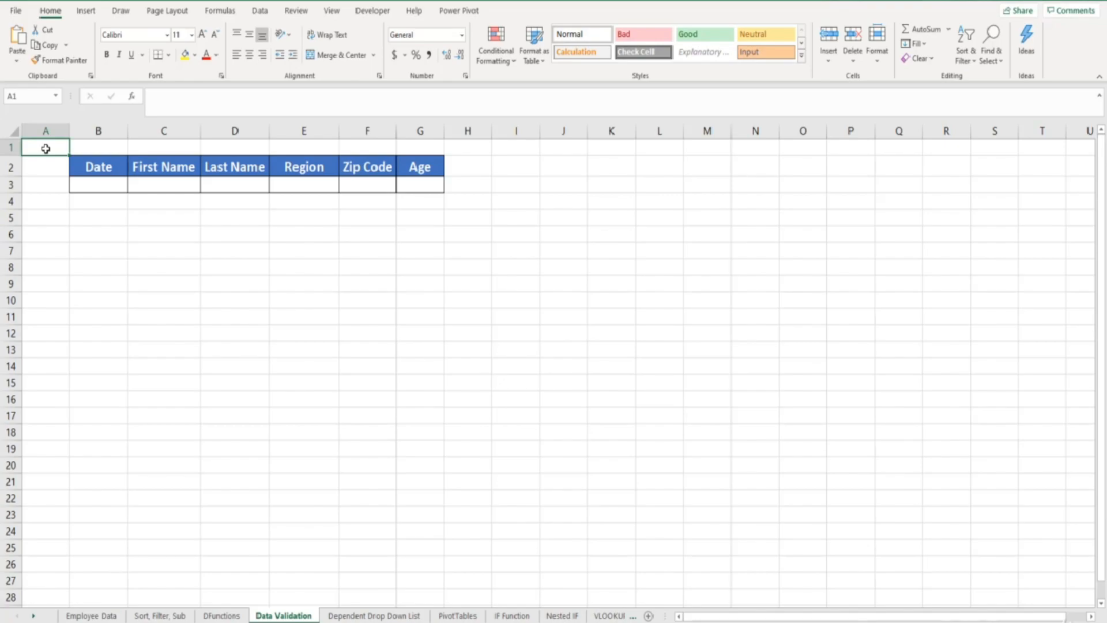
Step: Start a data validation rule on the Region cell E3 that allows only values from a list
{"action": "left_click", "coordinate": [304, 185]}
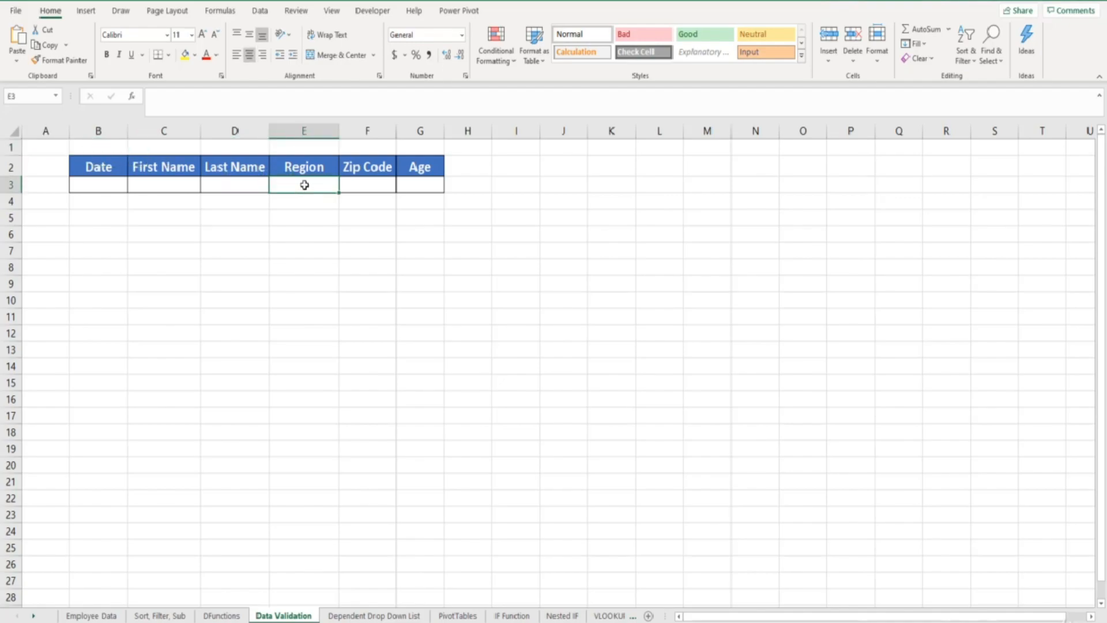
{"action": "left_click", "coordinate": [265, 14]}
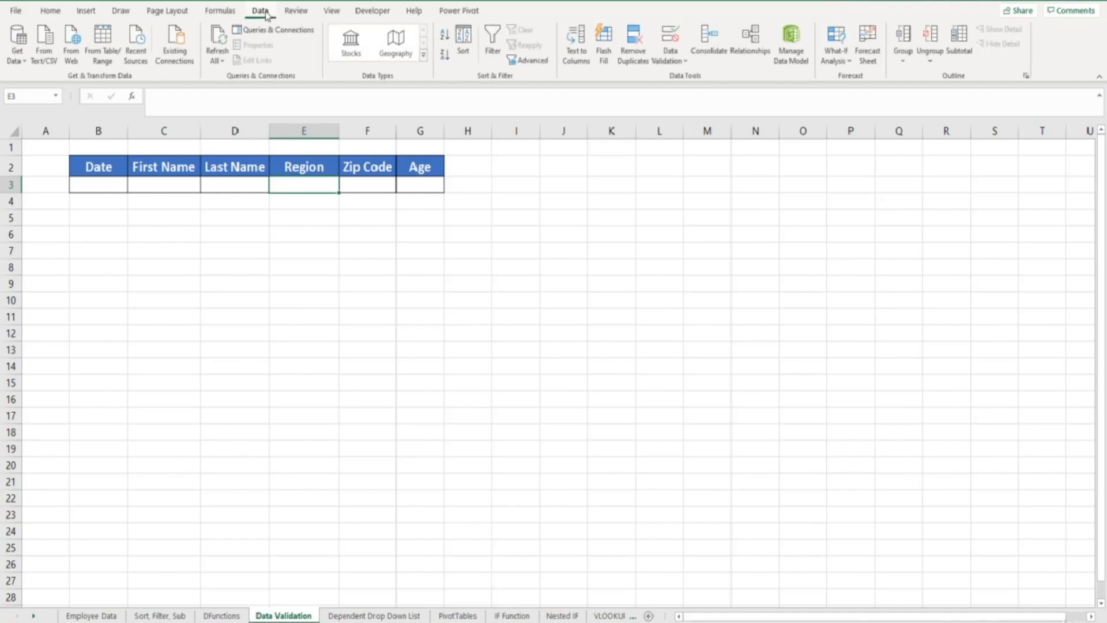
{"action": "left_click", "coordinate": [669, 35]}
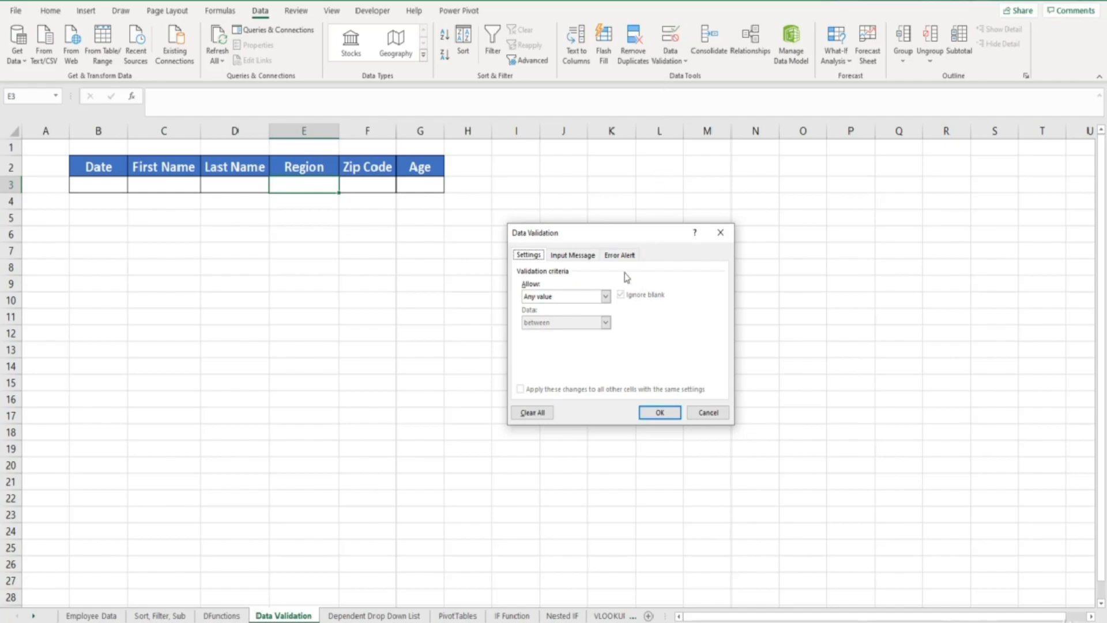
{"action": "left_click", "coordinate": [606, 297]}
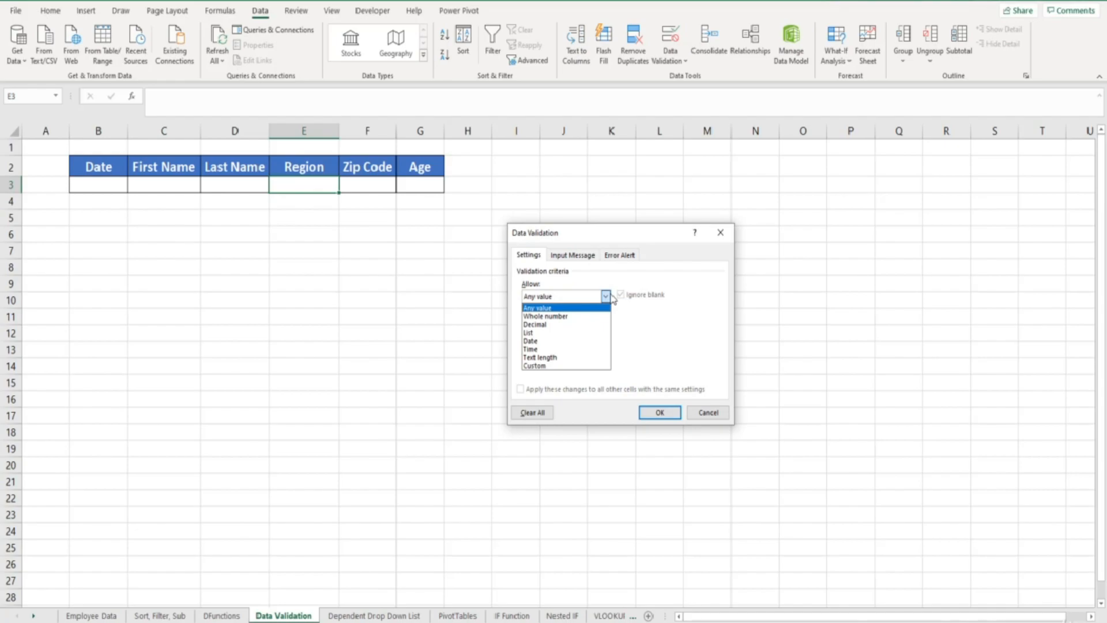
{"action": "left_click", "coordinate": [575, 333]}
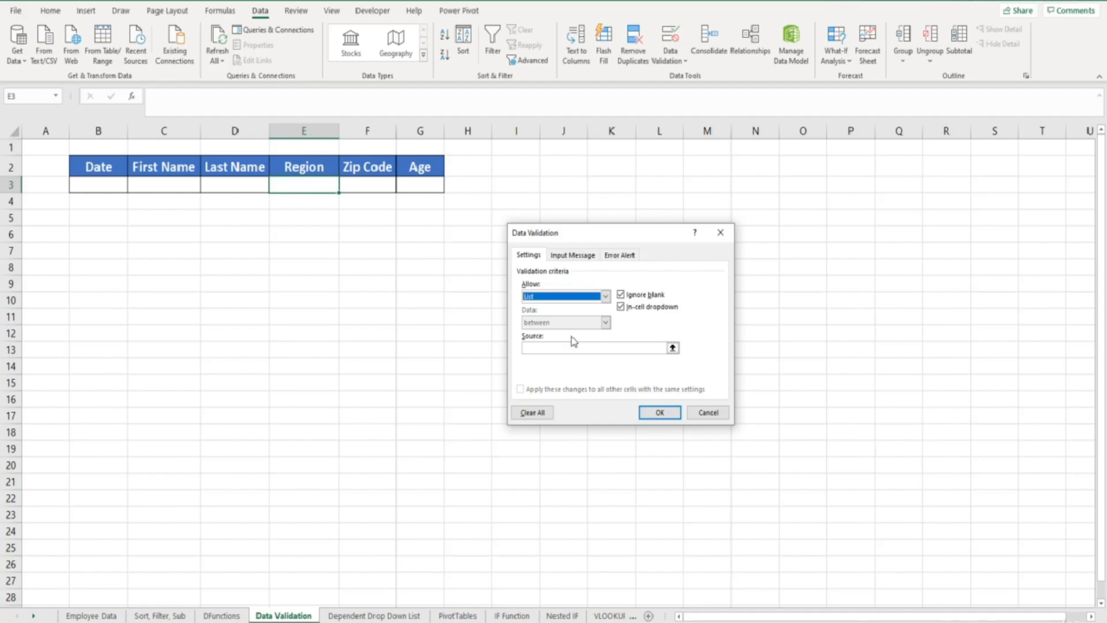
Step: Set the list source to North,South,West,East and apply the validation rule
{"action": "left_click", "coordinate": [570, 348]}
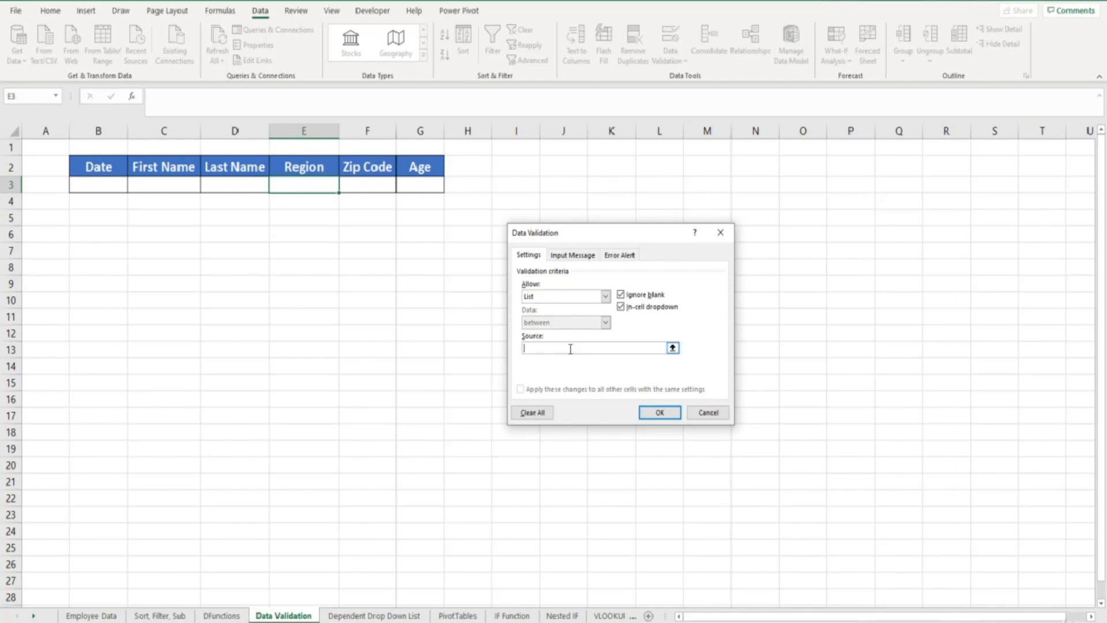
{"action": "type", "text": "North"}
{"action": "type", "text": ","}
{"action": "type", "text": "So"}
{"action": "type", "text": "uth"}
{"action": "type", "text": "h"}
{"action": "type", "text": ",West"}
{"action": "type", "text": ","}
{"action": "type", "text": "Ea"}
{"action": "type", "text": "st"}
{"action": "left_click", "coordinate": [653, 412]}
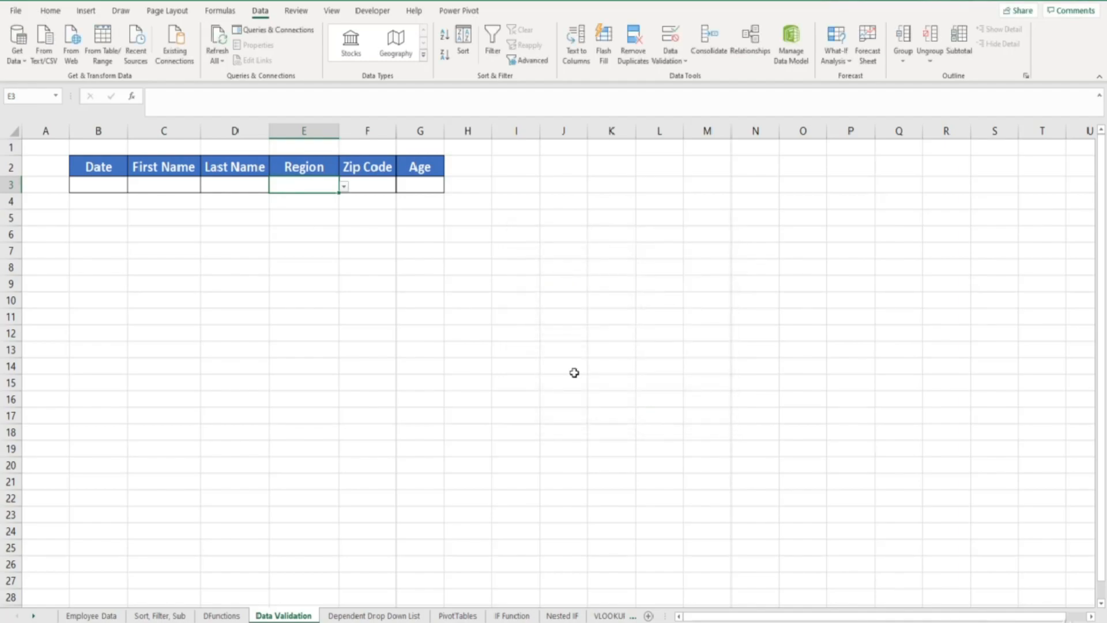
Step: Choose West from the drop-down list in the Region cell E3
{"action": "left_click", "coordinate": [344, 187]}
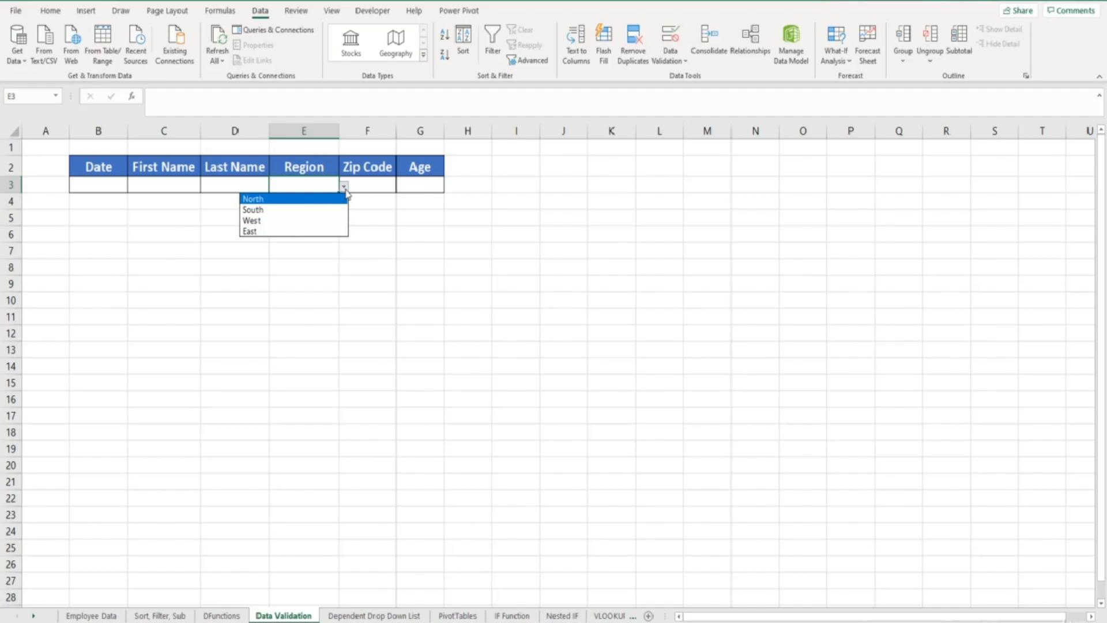
{"action": "left_click", "coordinate": [321, 222]}
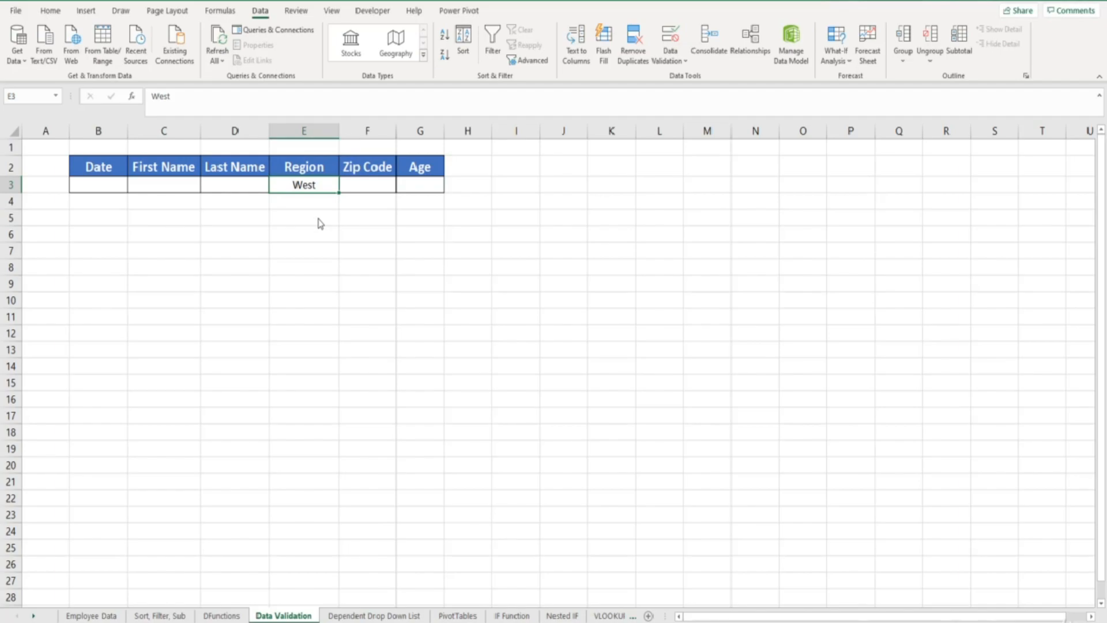
Step: Try to enter "midwest" in the Region cell E3, and review the cell's data validation settings without changing them
{"action": "type", "text": "midwest"}
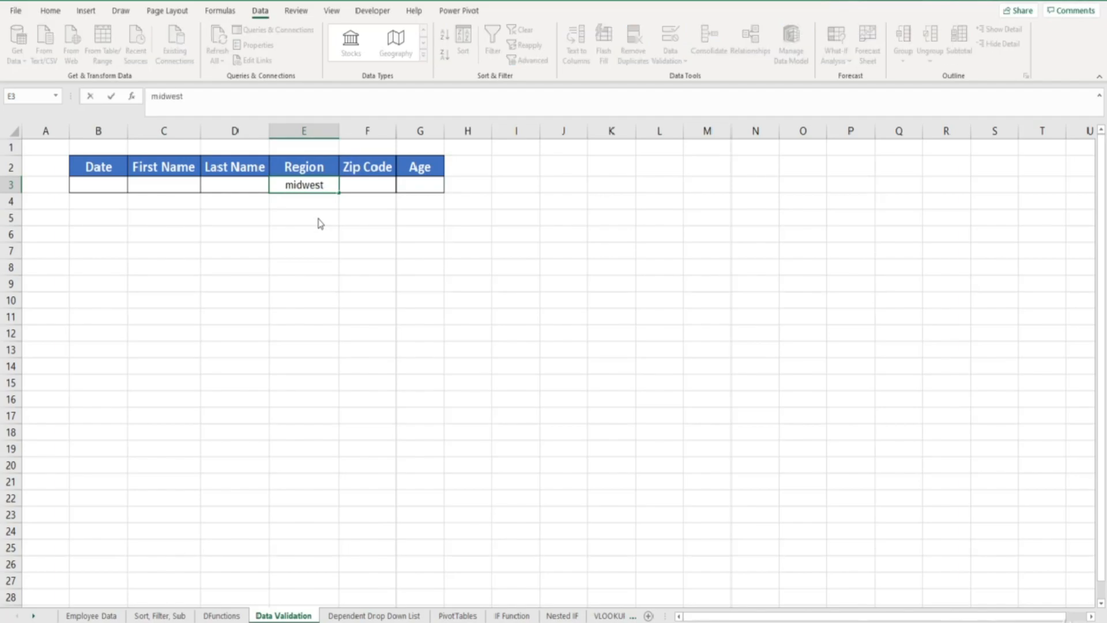
{"action": "key", "text": "Return"}
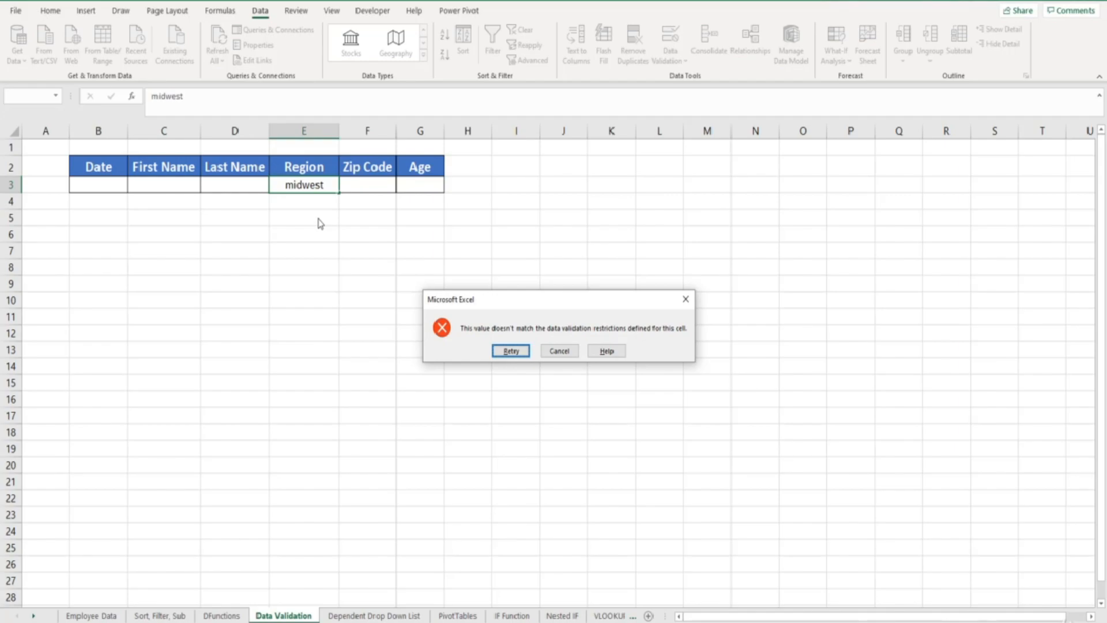
{"action": "left_click", "coordinate": [559, 351]}
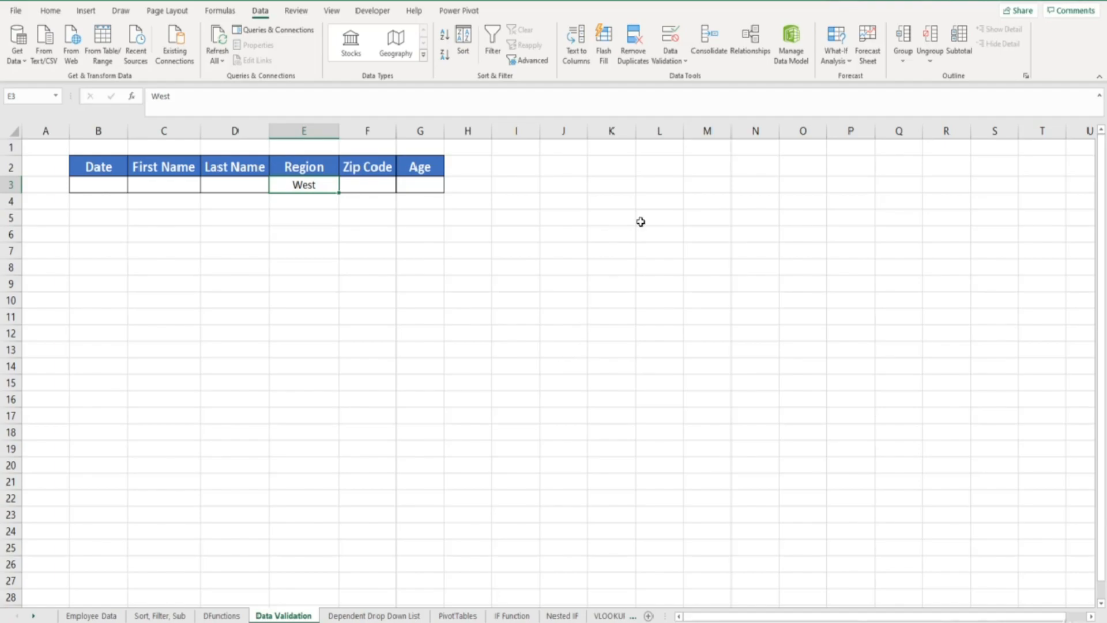
{"action": "left_click", "coordinate": [670, 39]}
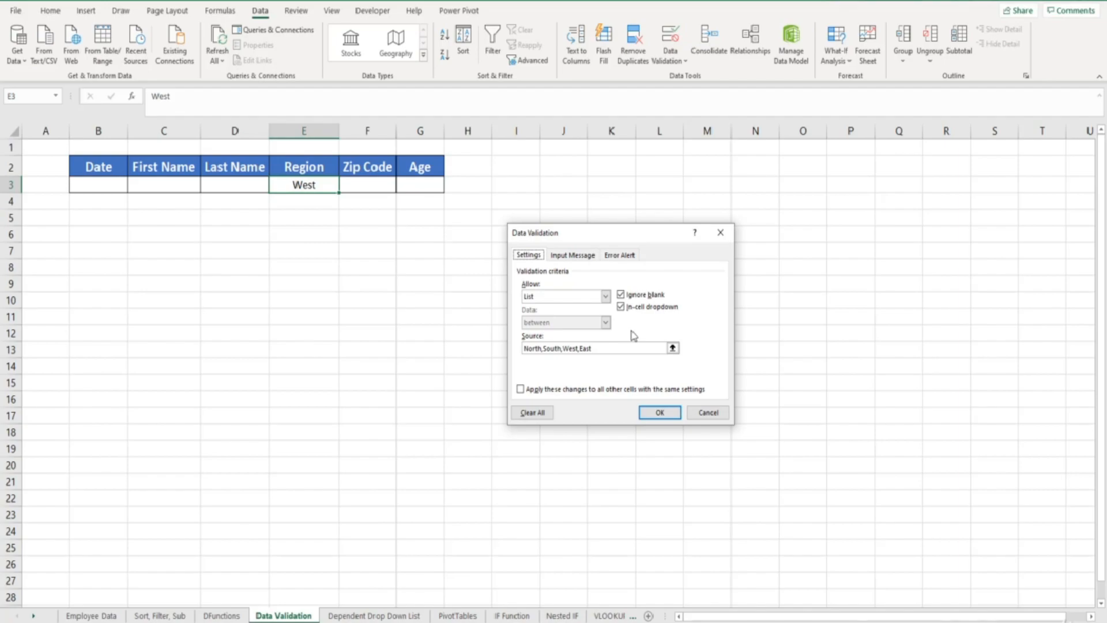
{"action": "left_click", "coordinate": [707, 413]}
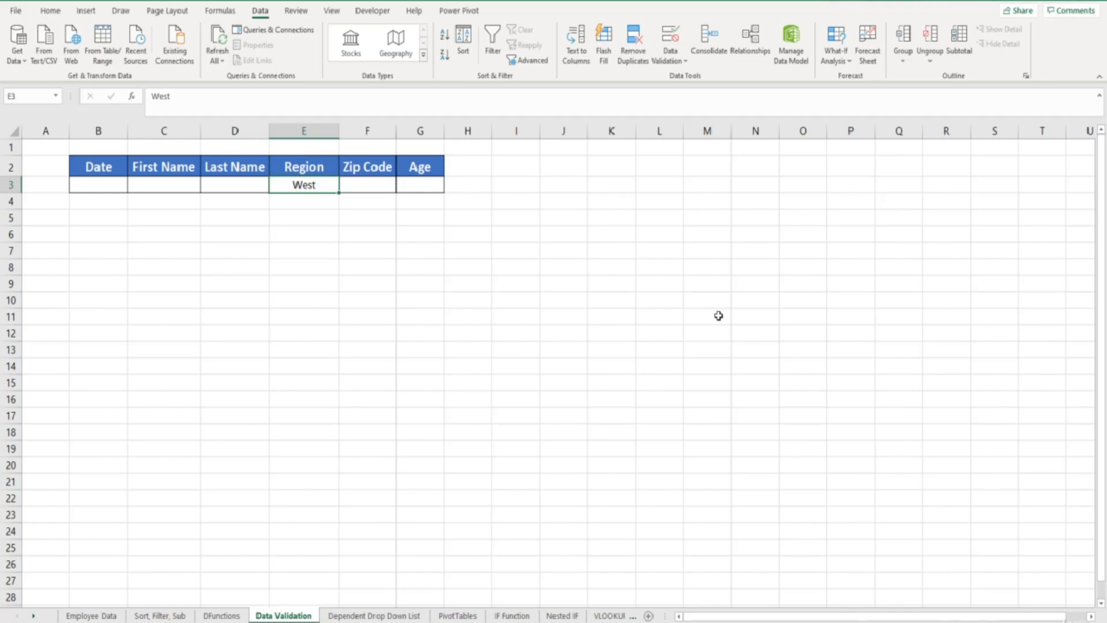
Step: Enter the region names North, South, West and East in cells L3 to L6
{"action": "left_click", "coordinate": [660, 185]}
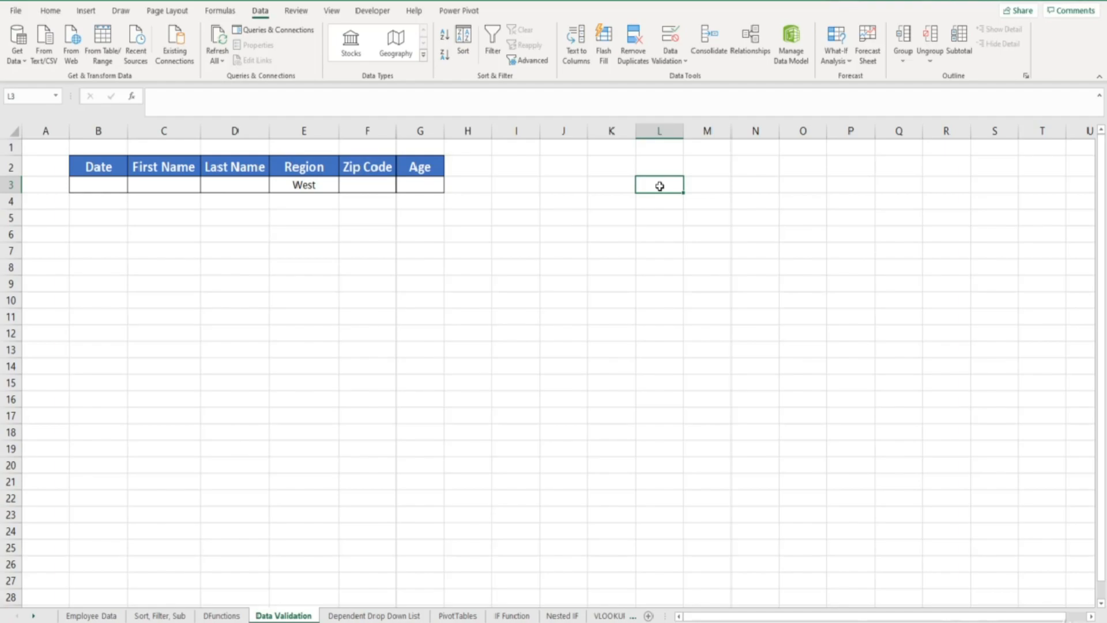
{"action": "type", "text": "North"}
{"action": "key", "text": "Return"}
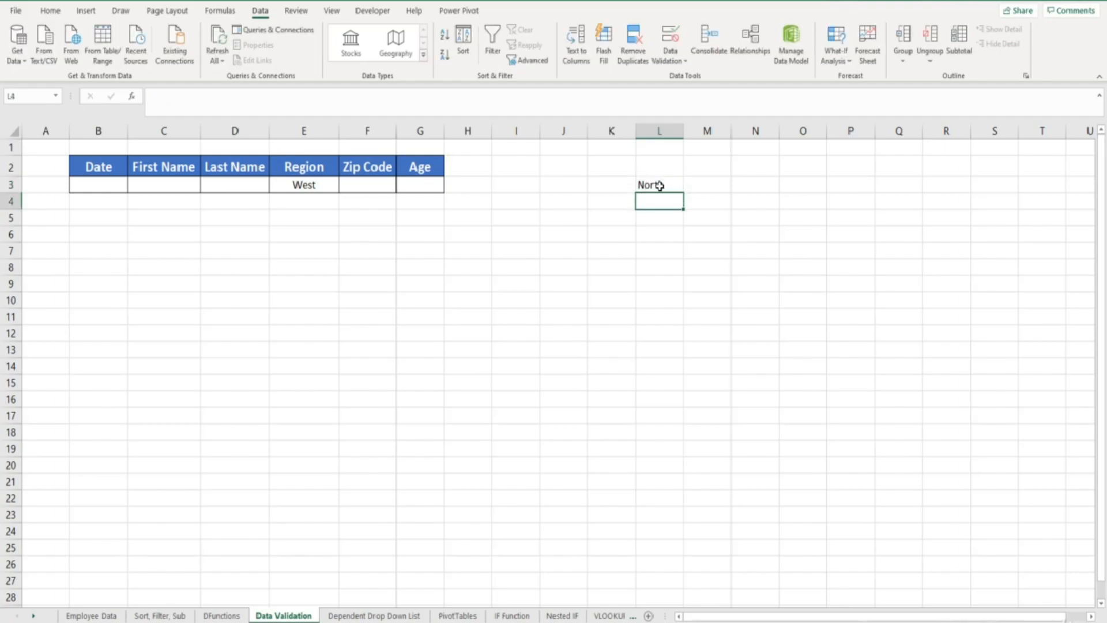
{"action": "type", "text": "South"}
{"action": "key", "text": "Return"}
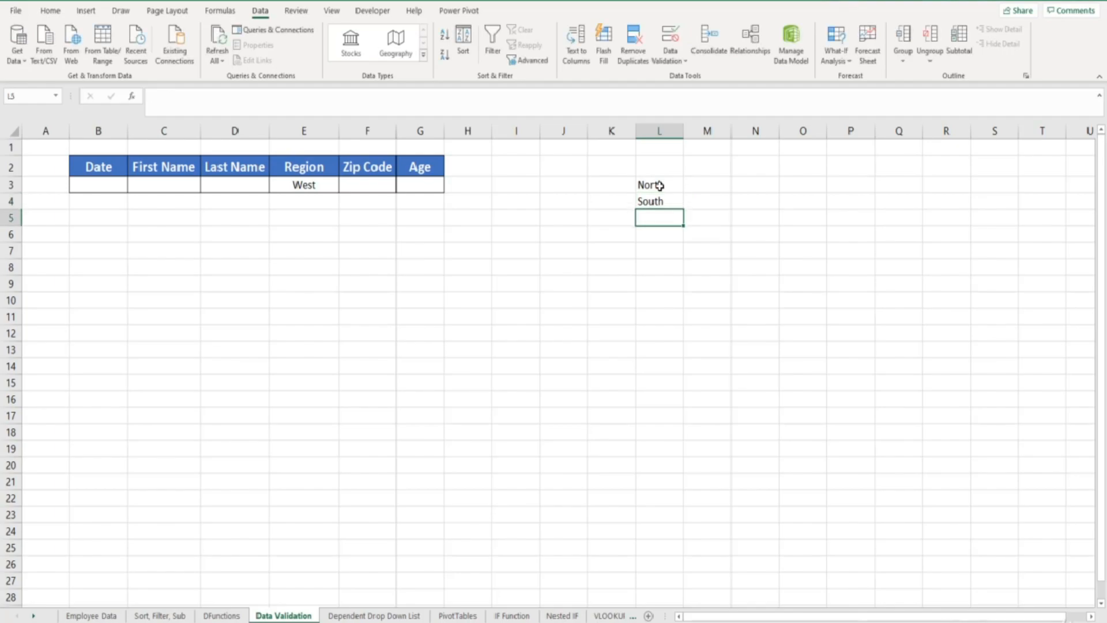
{"action": "type", "text": "West"}
{"action": "key", "text": "Return"}
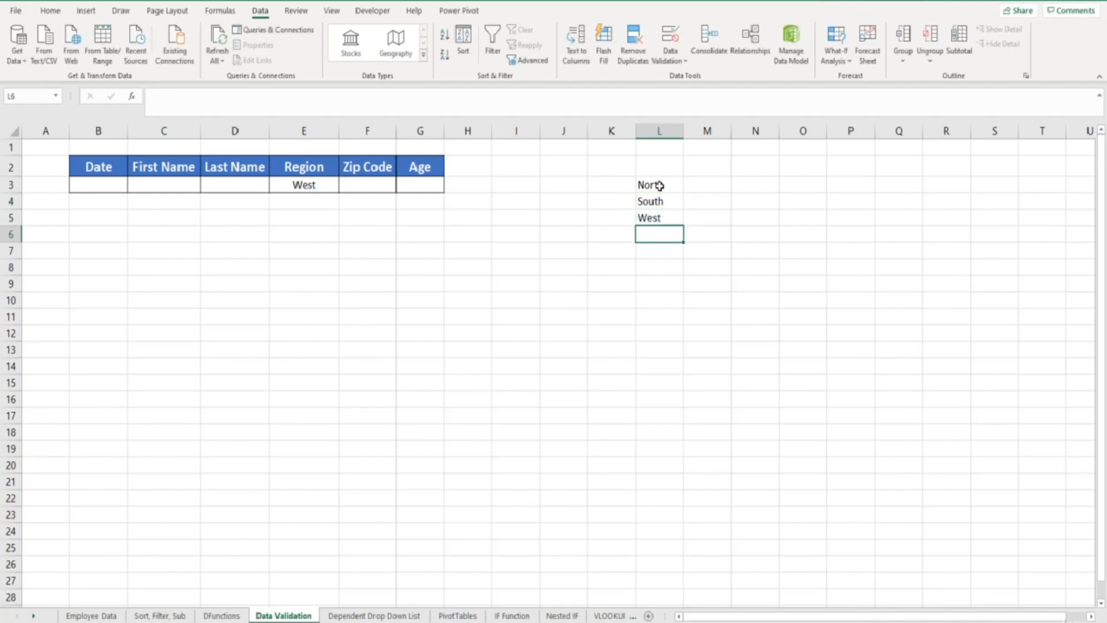
{"action": "type", "text": "East"}
{"action": "key", "text": "Return"}
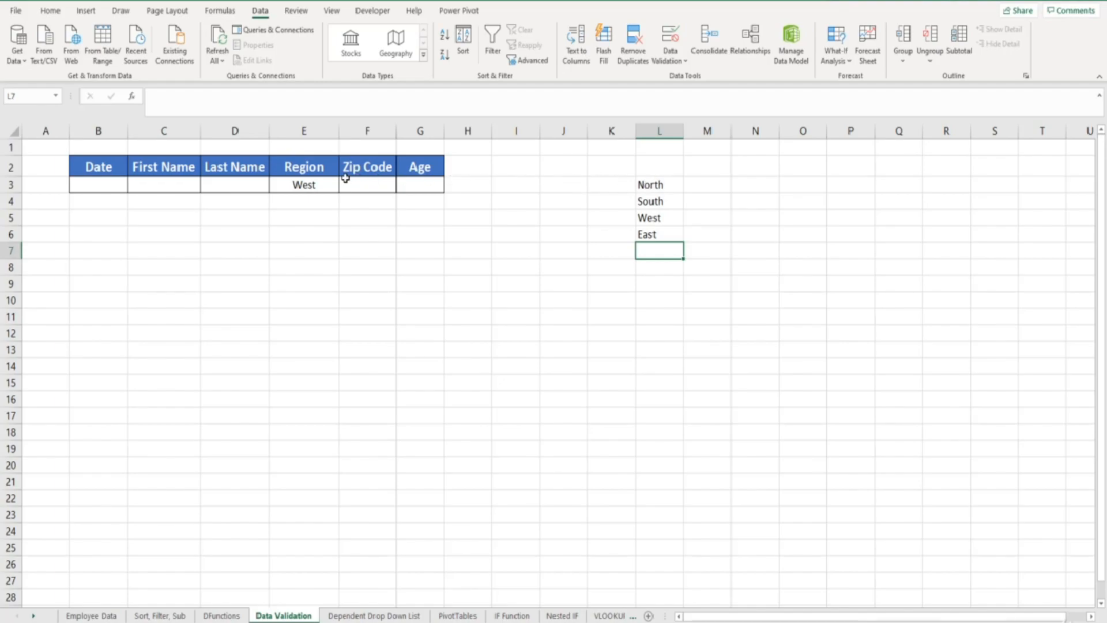
Step: Replace the typed list source in E3's data validation with the cell range =$L$3:$L$6
{"action": "left_click", "coordinate": [314, 184]}
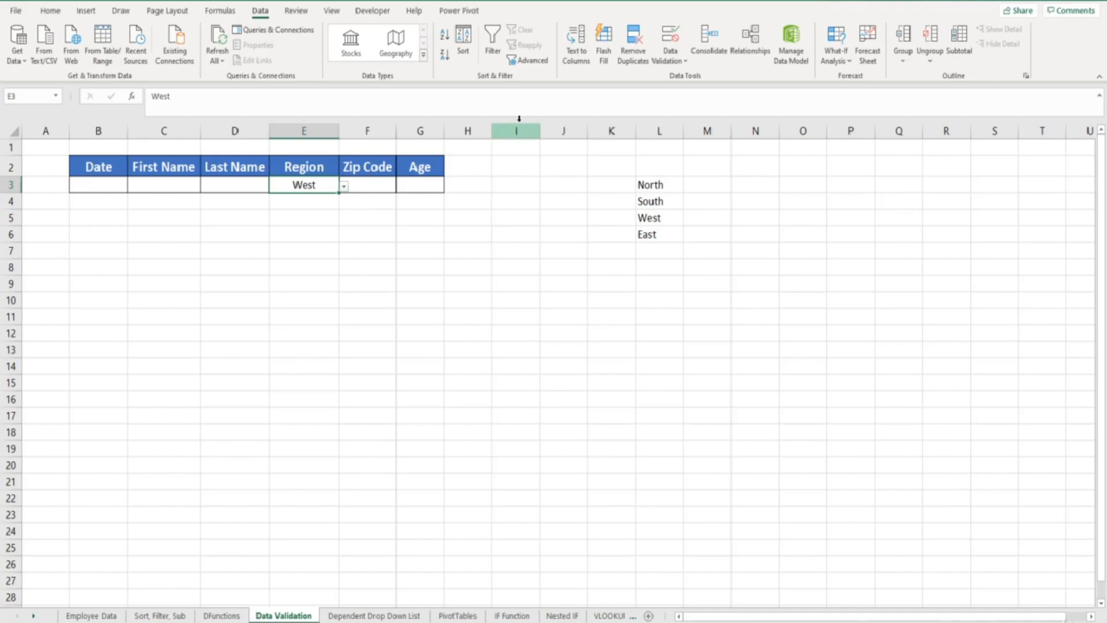
{"action": "left_click", "coordinate": [670, 37]}
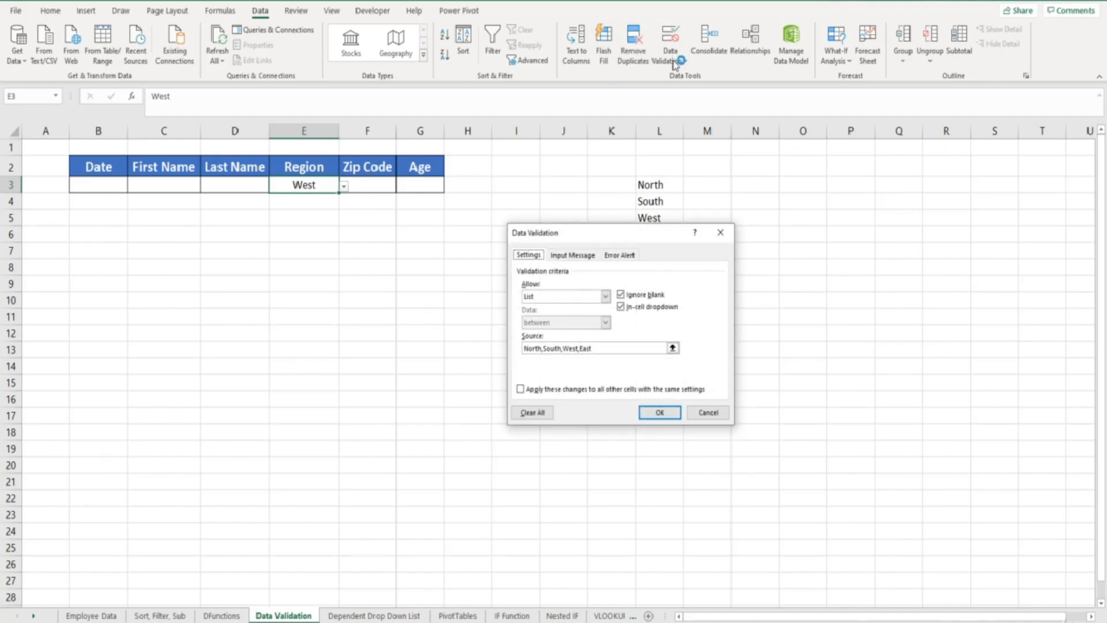
{"action": "left_click_drag", "start_coordinate": [668, 238], "coordinate": [547, 246]}
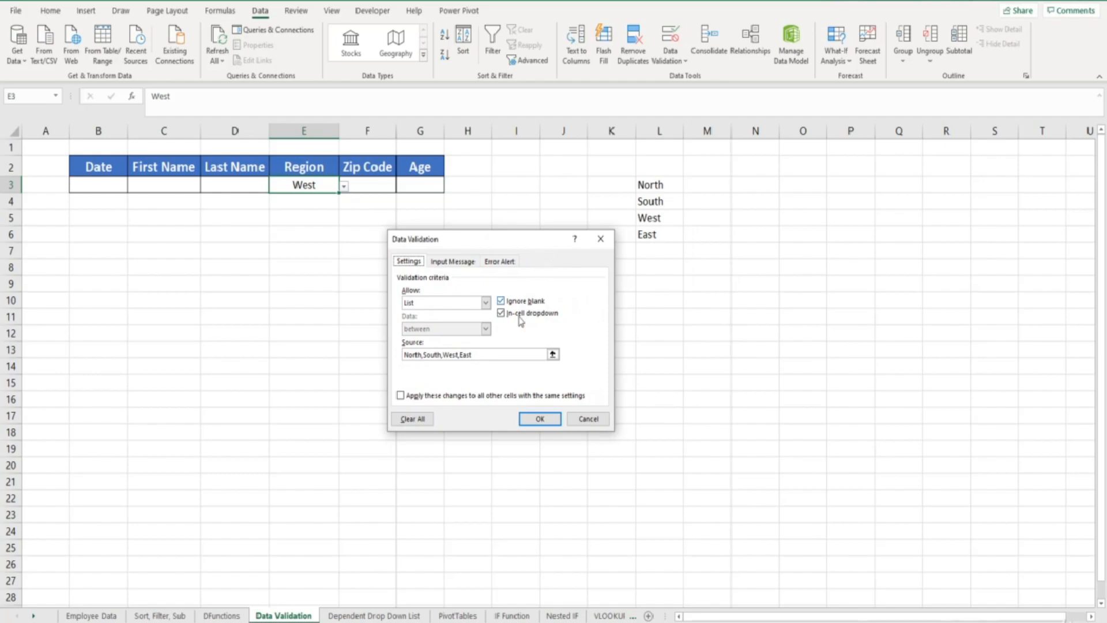
{"action": "left_click_drag", "start_coordinate": [474, 355], "coordinate": [385, 355]}
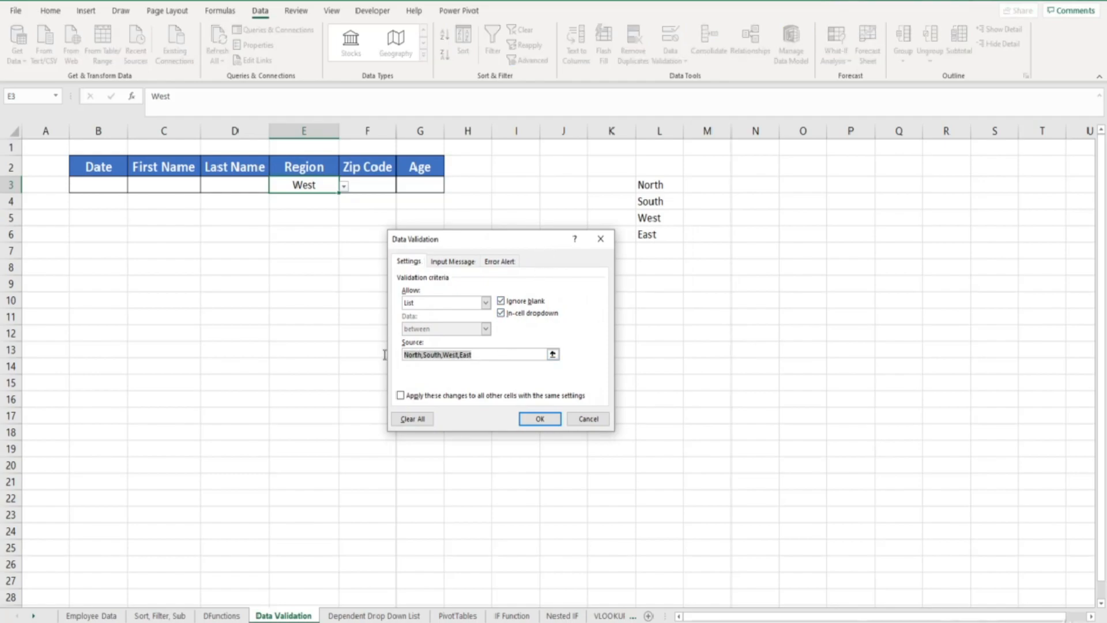
{"action": "key", "text": "Delete"}
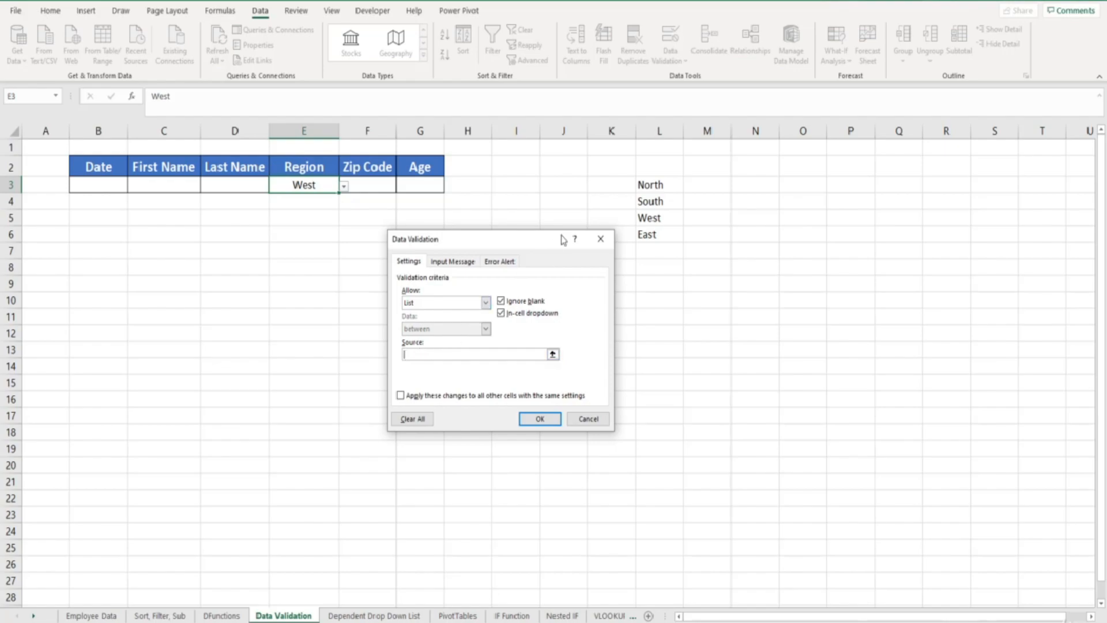
{"action": "left_click_drag", "start_coordinate": [669, 185], "coordinate": [663, 226]}
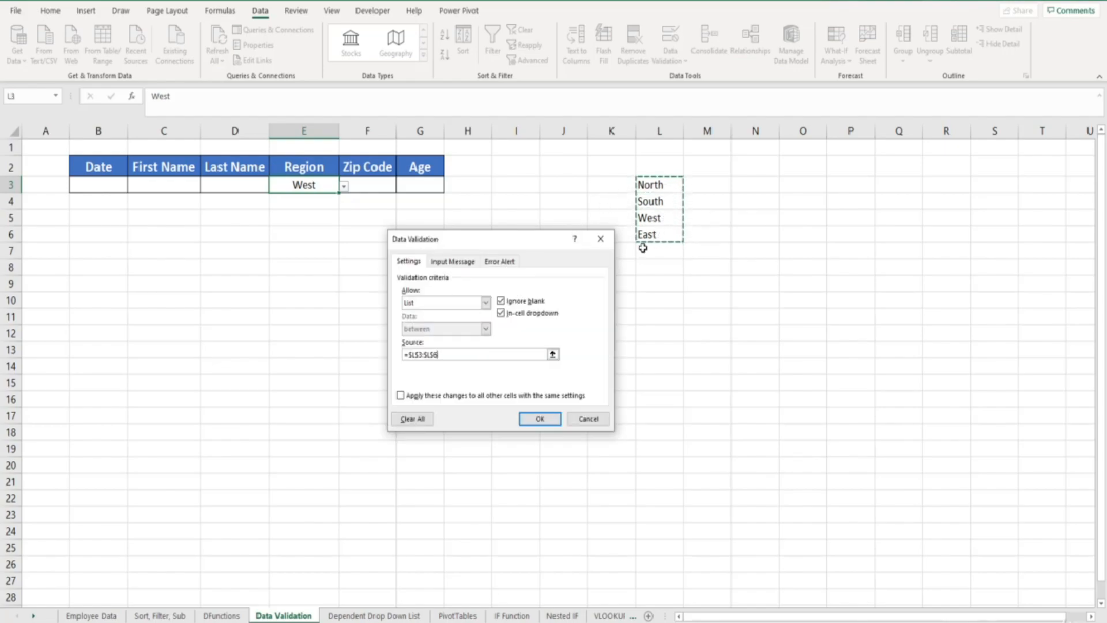
{"action": "left_click", "coordinate": [547, 421]}
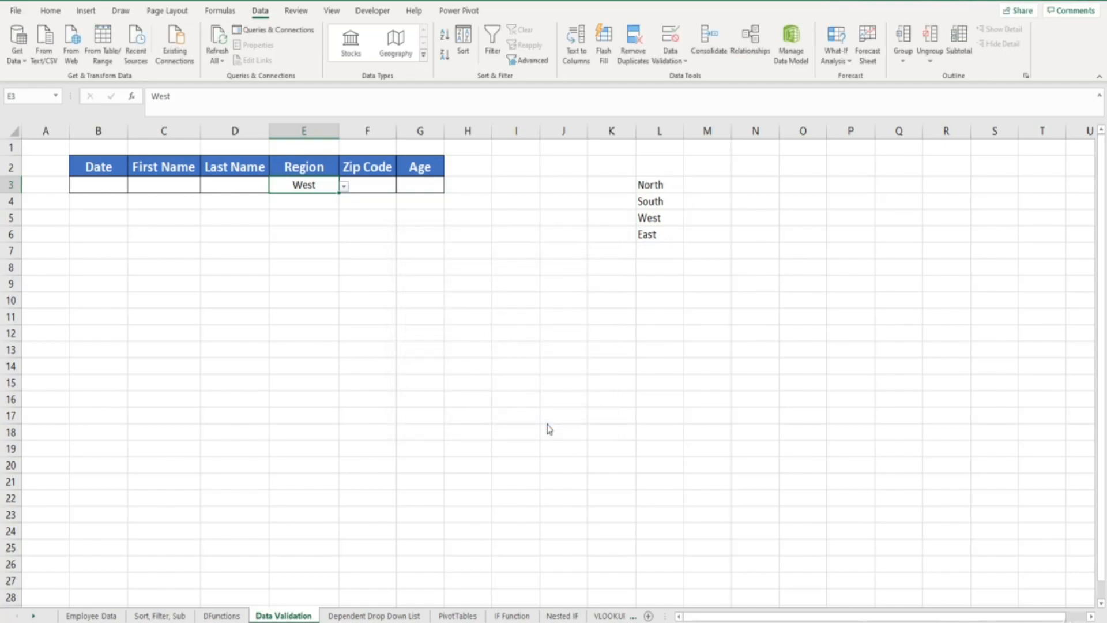
Step: Check the options in E3's Region drop-down against the source list in L3:L6
{"action": "left_click", "coordinate": [344, 186]}
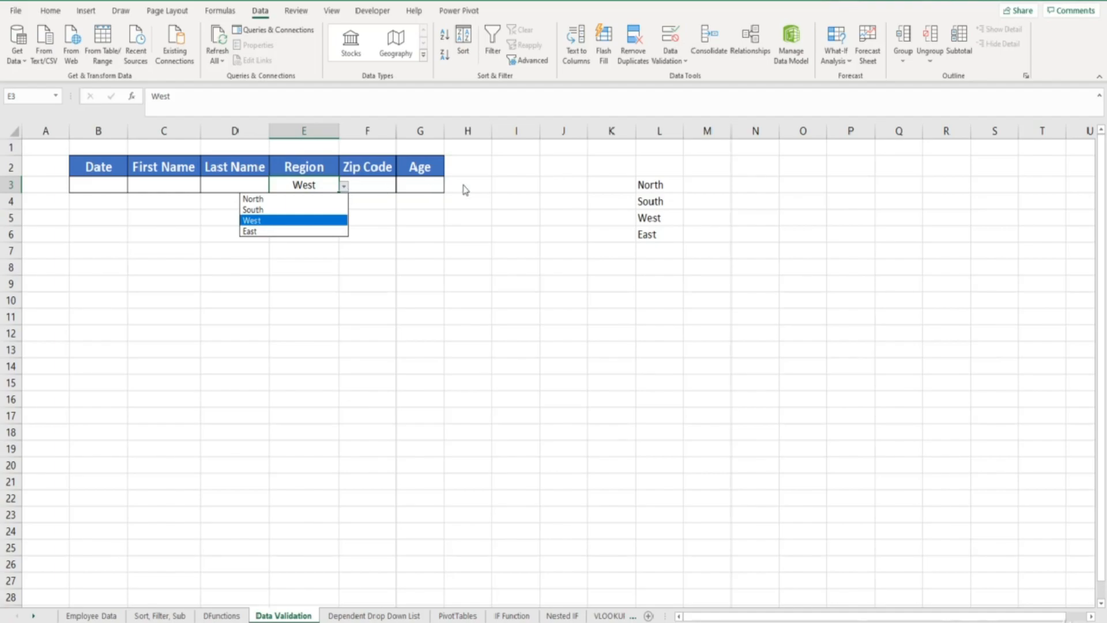
{"action": "left_click", "coordinate": [674, 185]}
{"action": "left_click", "coordinate": [675, 184]}
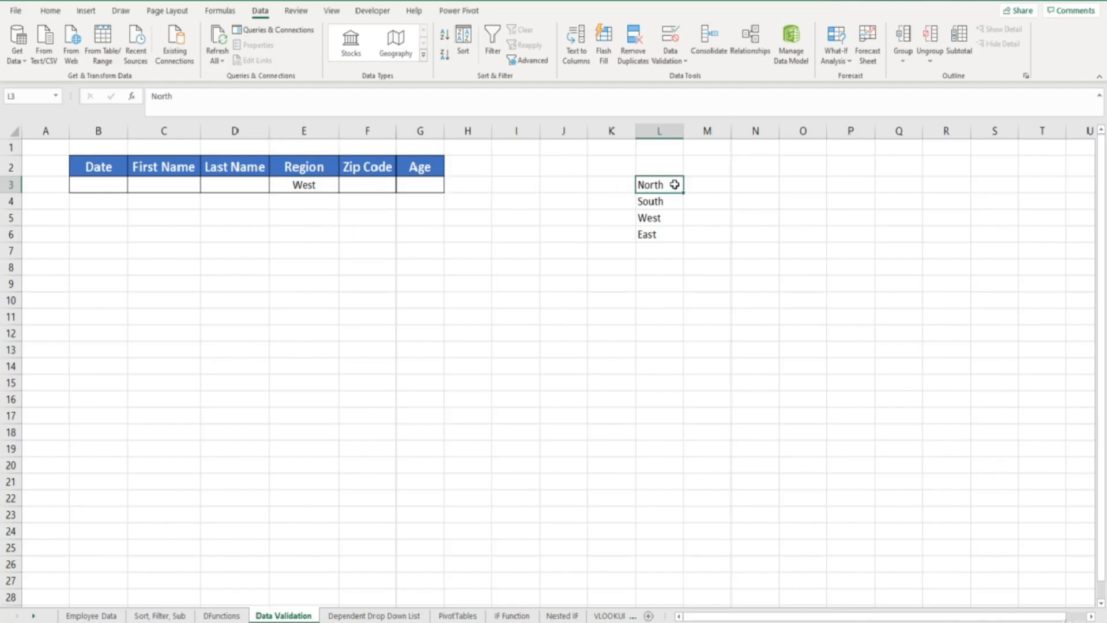
{"action": "left_click_drag", "start_coordinate": [675, 184], "coordinate": [673, 232]}
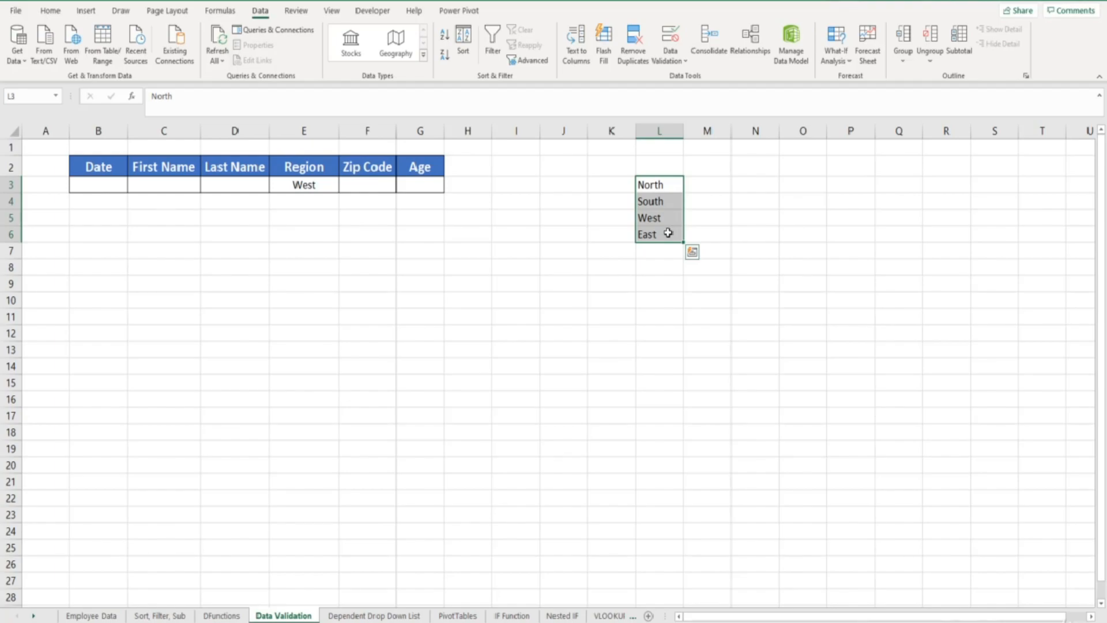
Step: Change the first entry of the source list, in cell L3, to North-East
{"action": "left_click", "coordinate": [669, 185]}
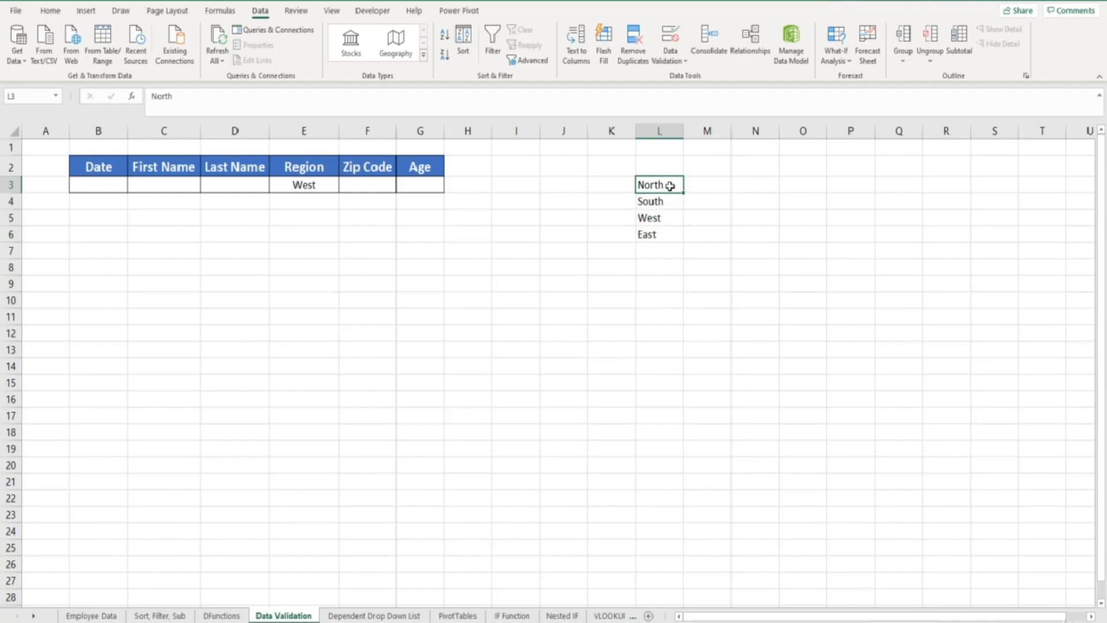
{"action": "double_click", "coordinate": [669, 186]}
{"action": "type", "text": "-"}
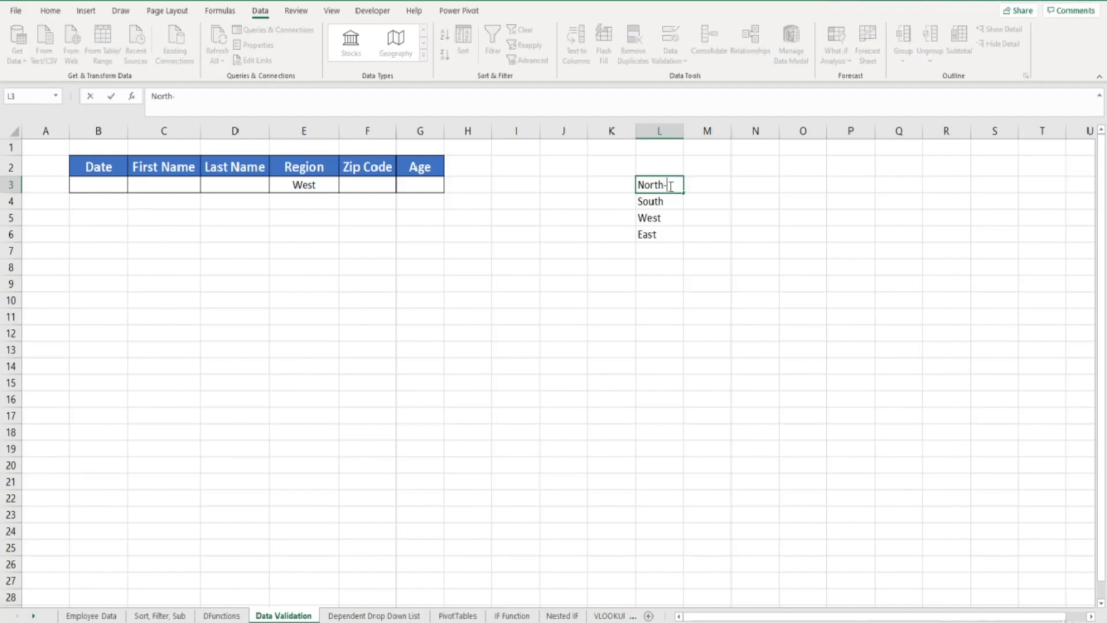
{"action": "type", "text": "East"}
{"action": "key", "text": "Return"}
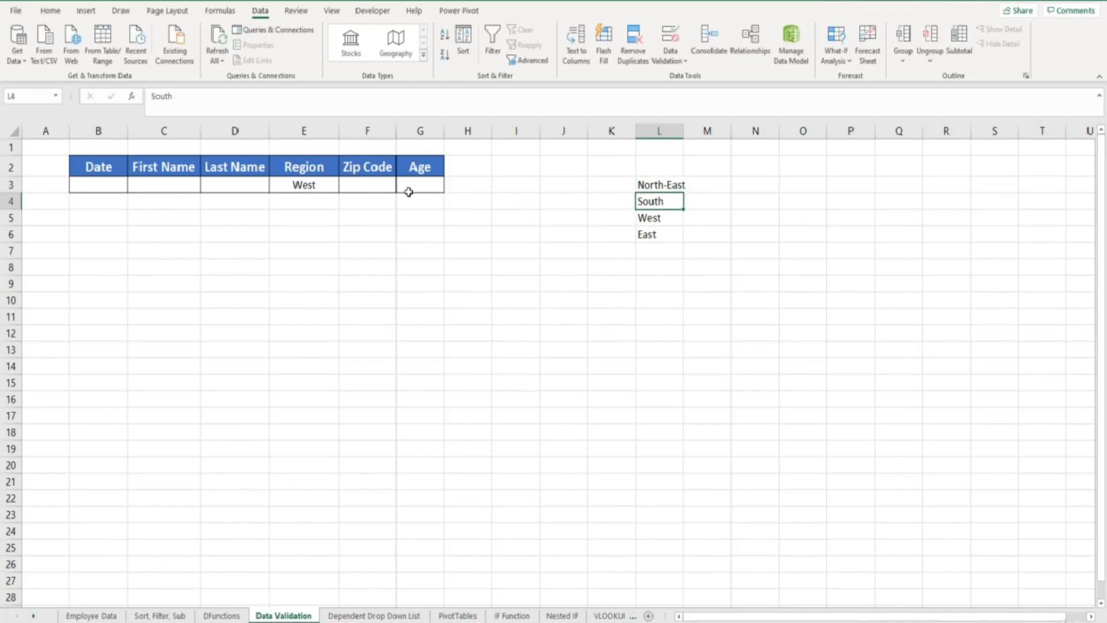
Step: Check the Region drop-down in E3 for the edited option, and undo the change to cell L3
{"action": "left_click", "coordinate": [328, 186]}
{"action": "left_click", "coordinate": [344, 187]}
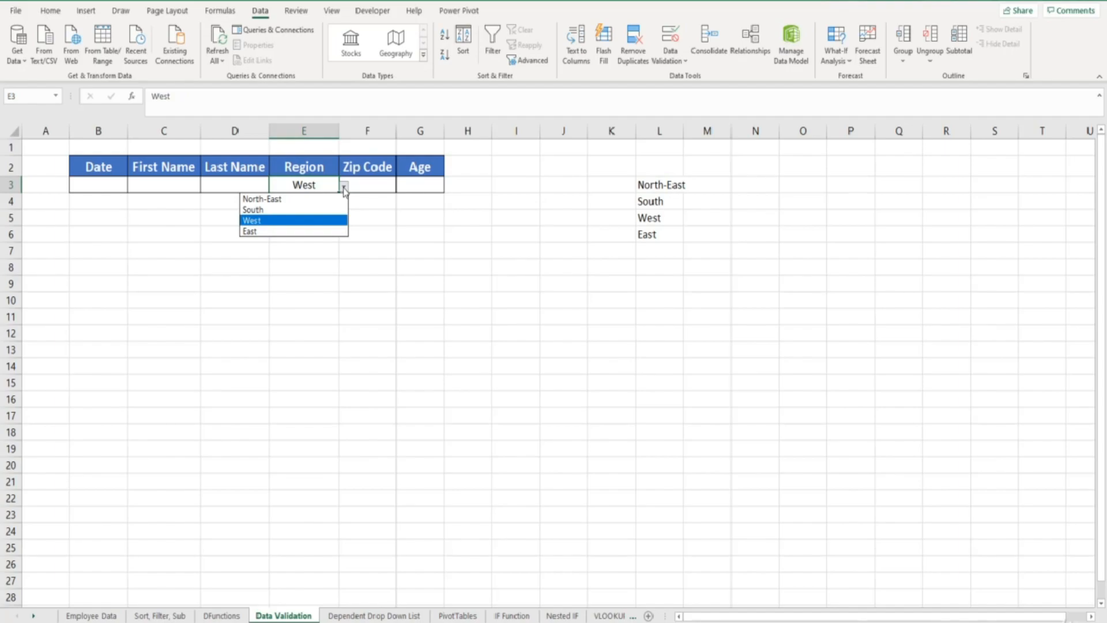
{"action": "left_click", "coordinate": [344, 187]}
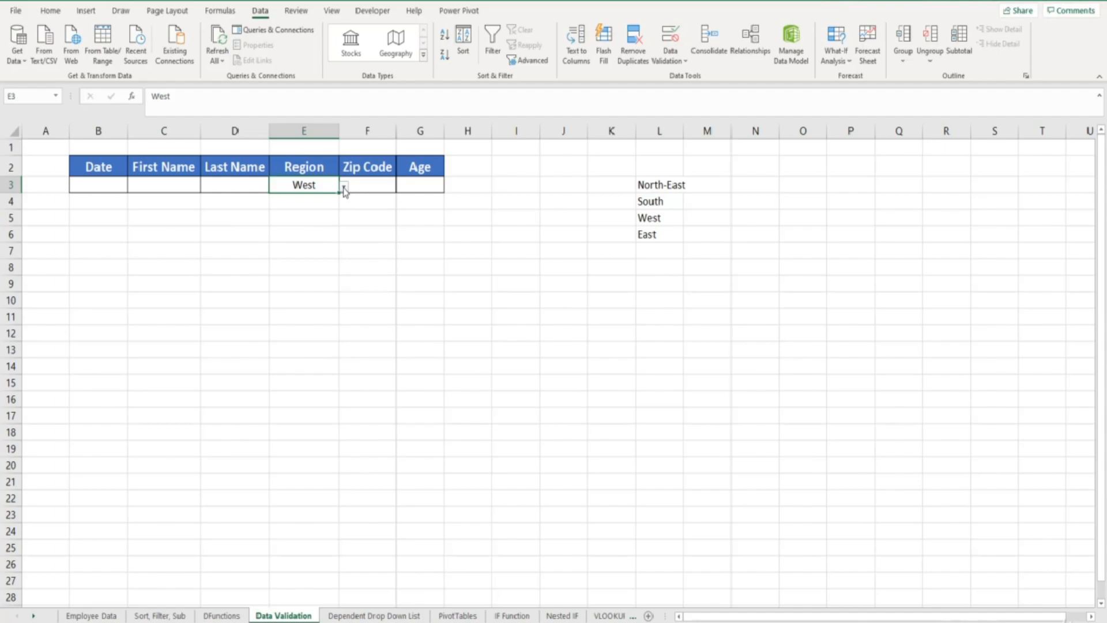
{"action": "key", "text": "ctrl+z"}
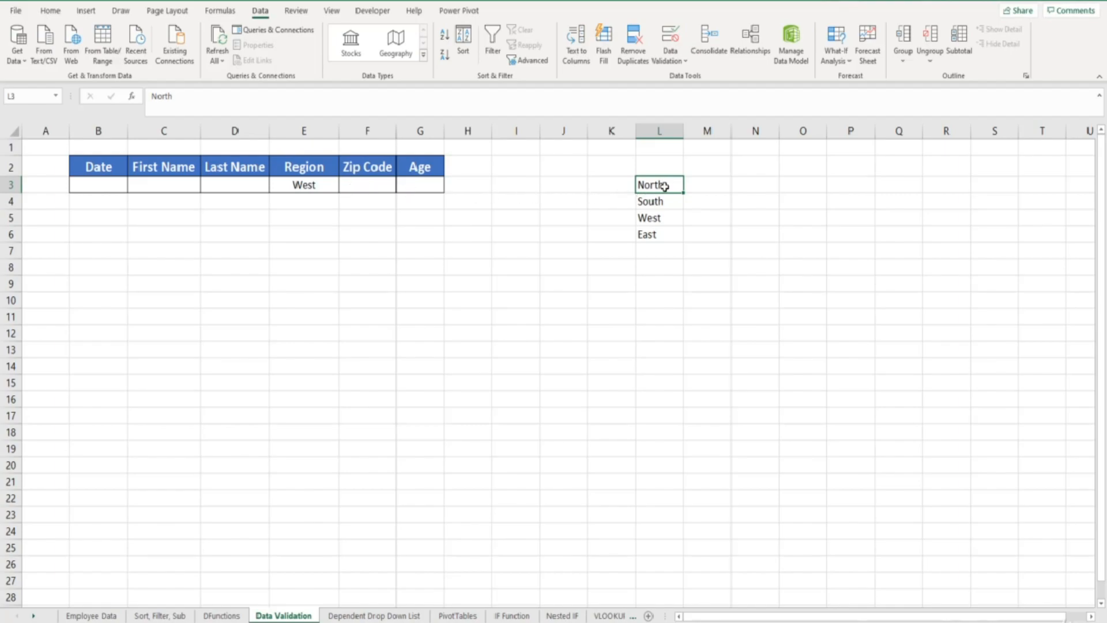
Step: Name the source list range L3:L6 Regions
{"action": "left_click_drag", "start_coordinate": [662, 185], "coordinate": [665, 232]}
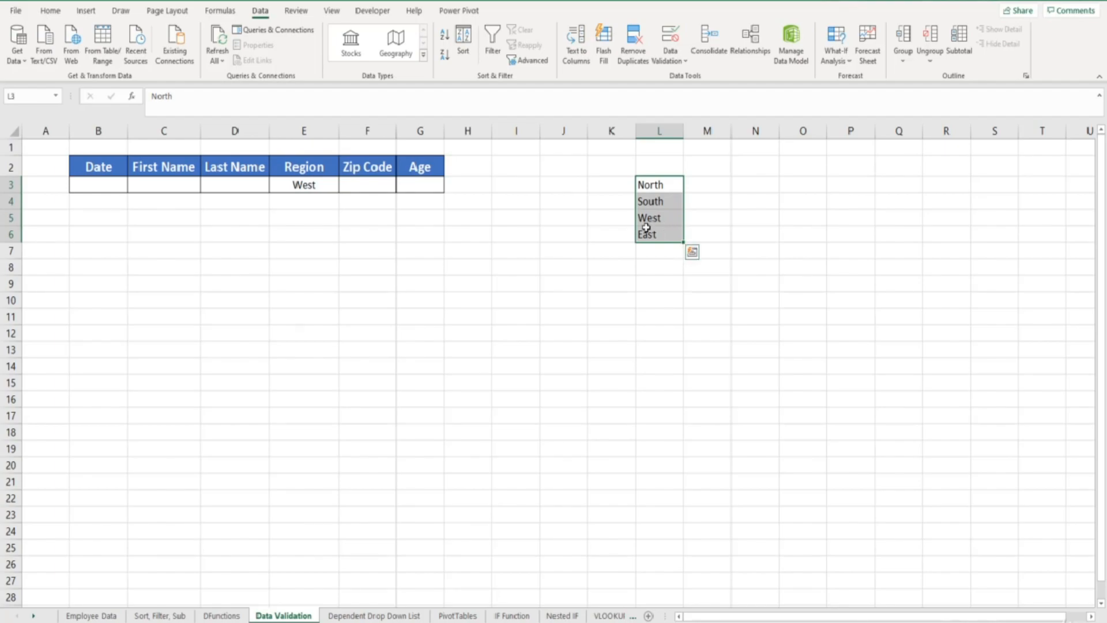
{"action": "left_click", "coordinate": [29, 97]}
{"action": "key", "text": "BackSpace"}
{"action": "type", "text": "Regions"}
{"action": "key", "text": "Return"}
Step: Change the list source in E3's data validation to the named range =Regions, and check the Region drop-down options
{"action": "left_click", "coordinate": [289, 187]}
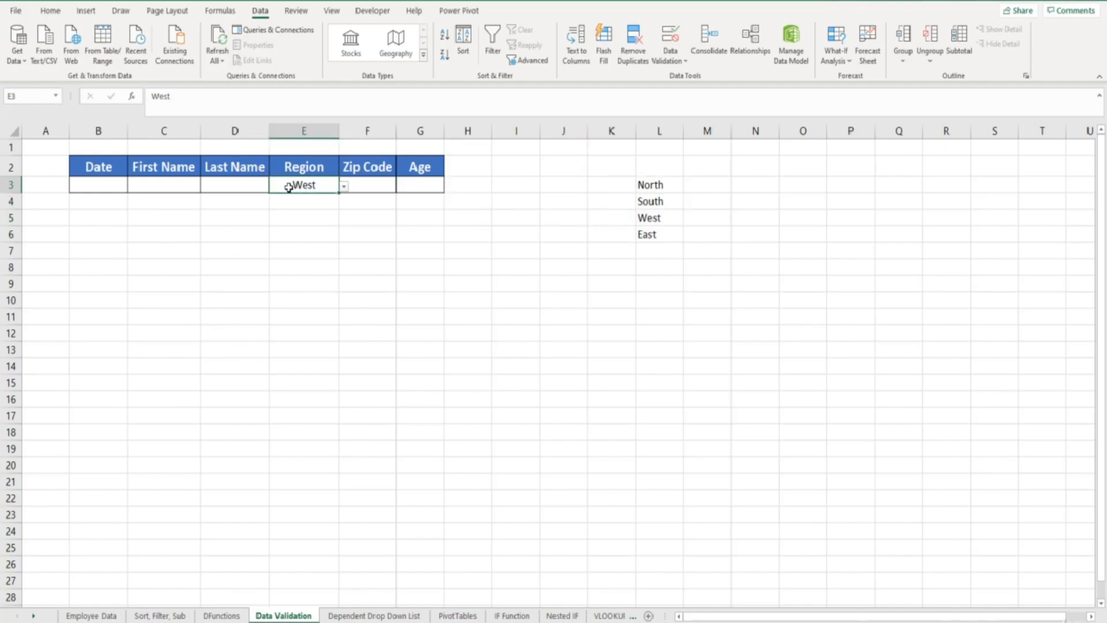
{"action": "left_click", "coordinate": [669, 40]}
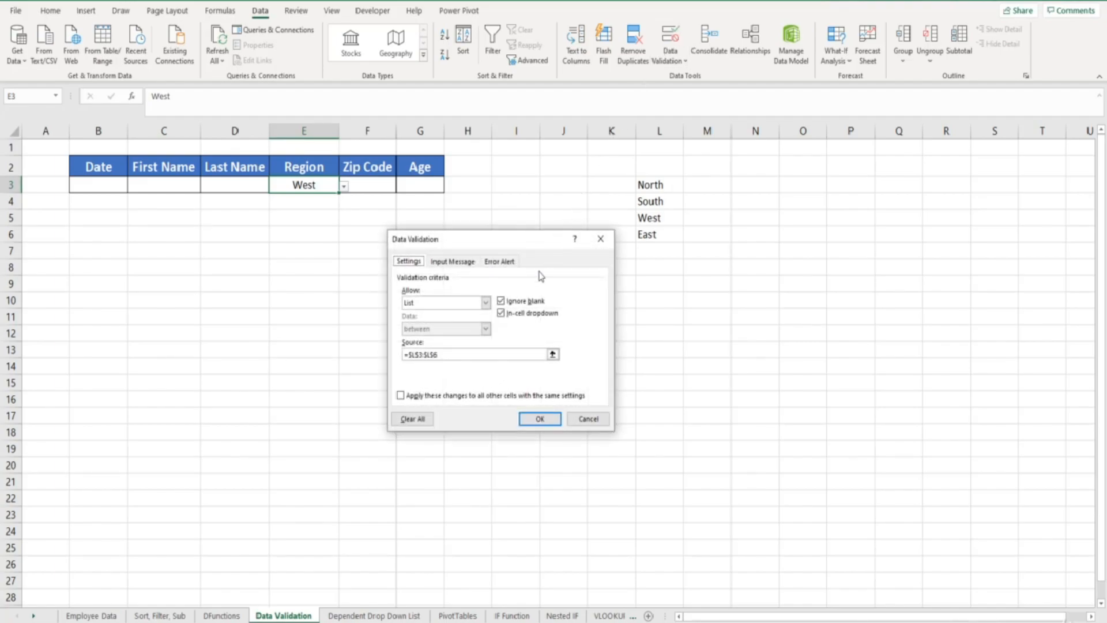
{"action": "left_click", "coordinate": [481, 353]}
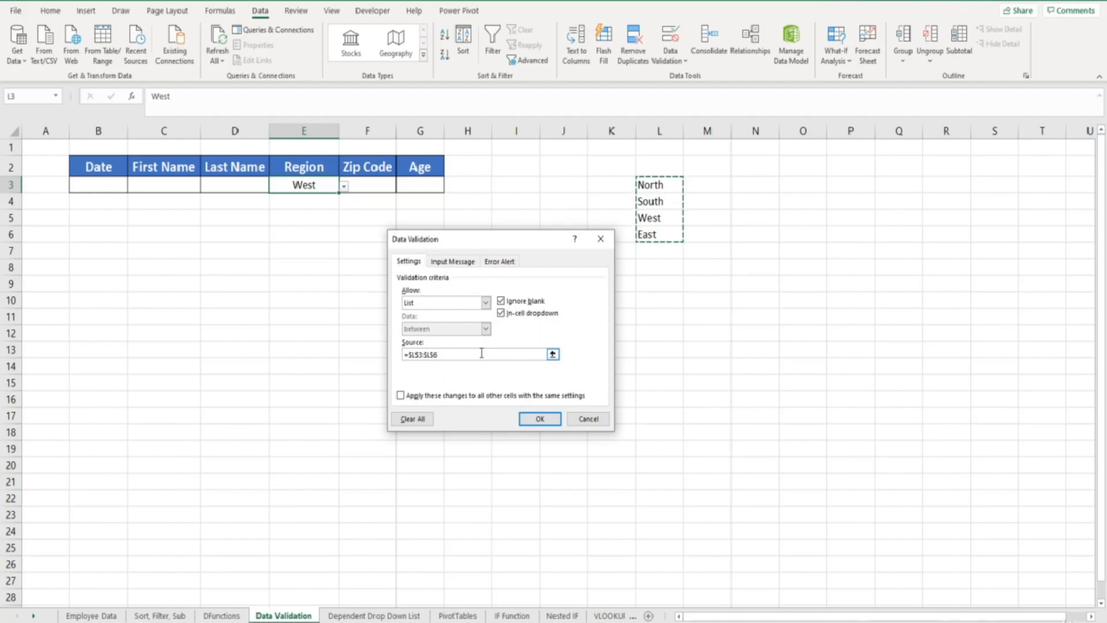
{"action": "double_click", "coordinate": [409, 359]}
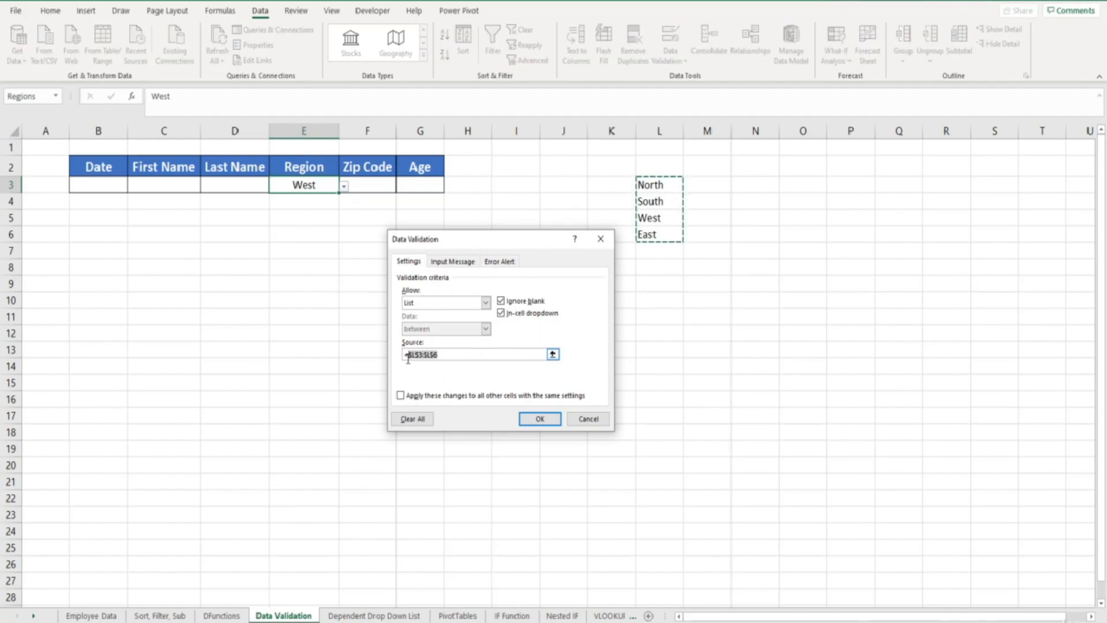
{"action": "key", "text": "BackSpace"}
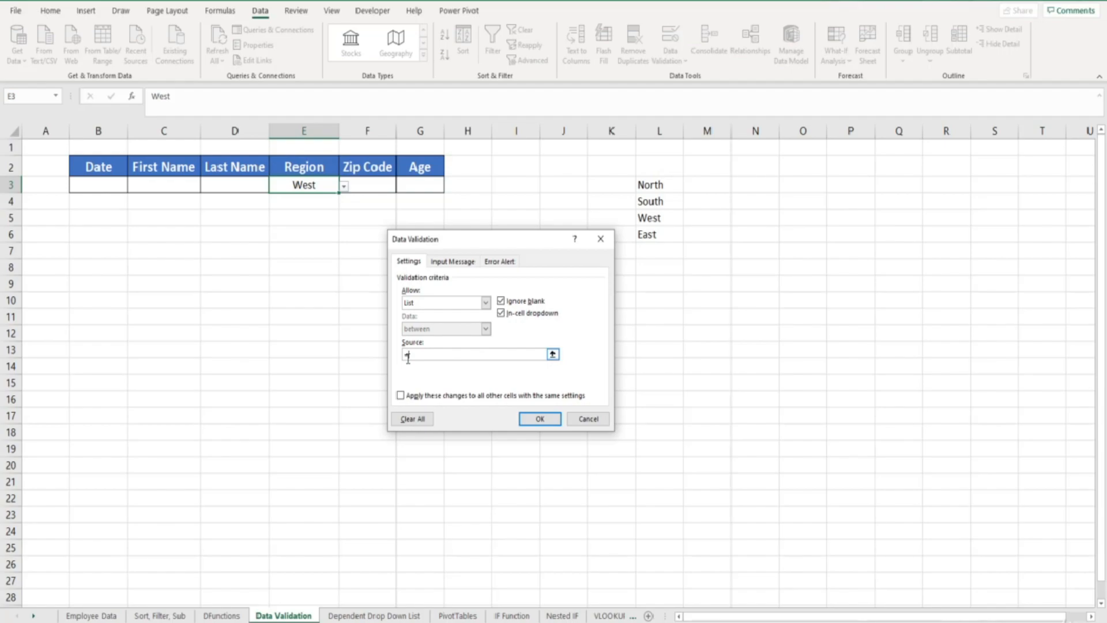
{"action": "type", "text": "Regions"}
{"action": "left_click", "coordinate": [537, 418]}
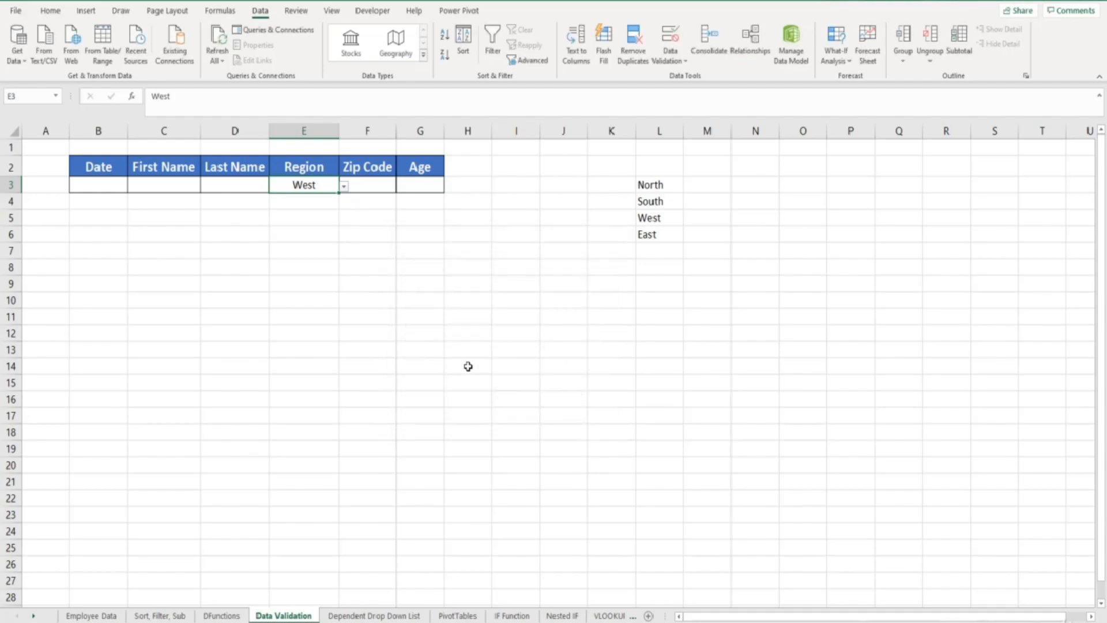
{"action": "left_click", "coordinate": [345, 187]}
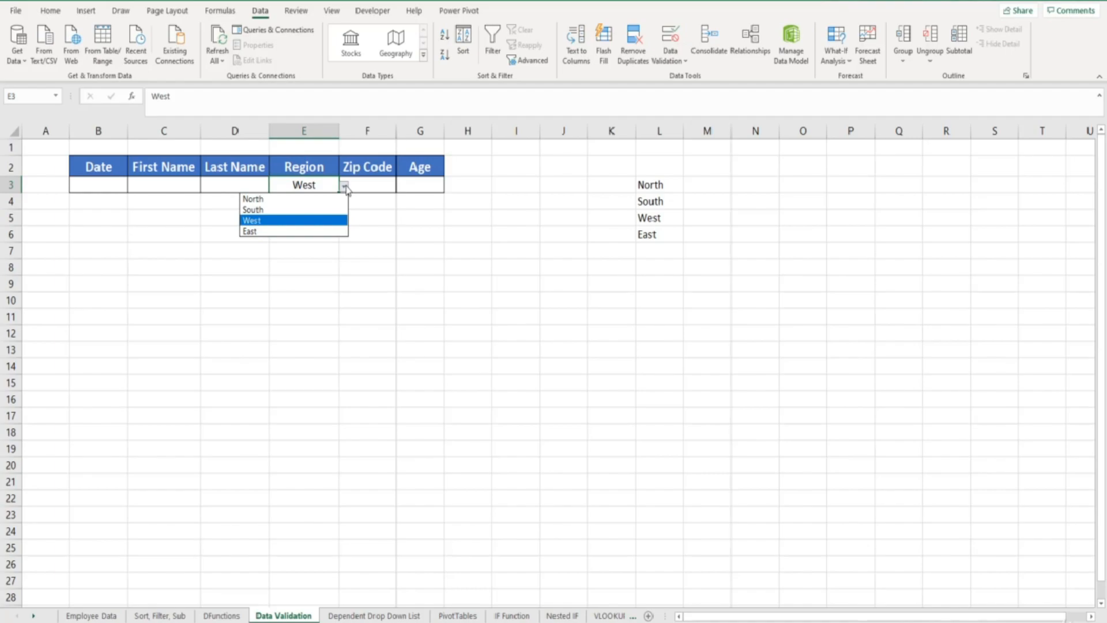
Step: Hide column L, which holds the region source list, and check the Region drop-down in E3
{"action": "left_click", "coordinate": [669, 185]}
{"action": "left_click_drag", "start_coordinate": [669, 183], "coordinate": [666, 234]}
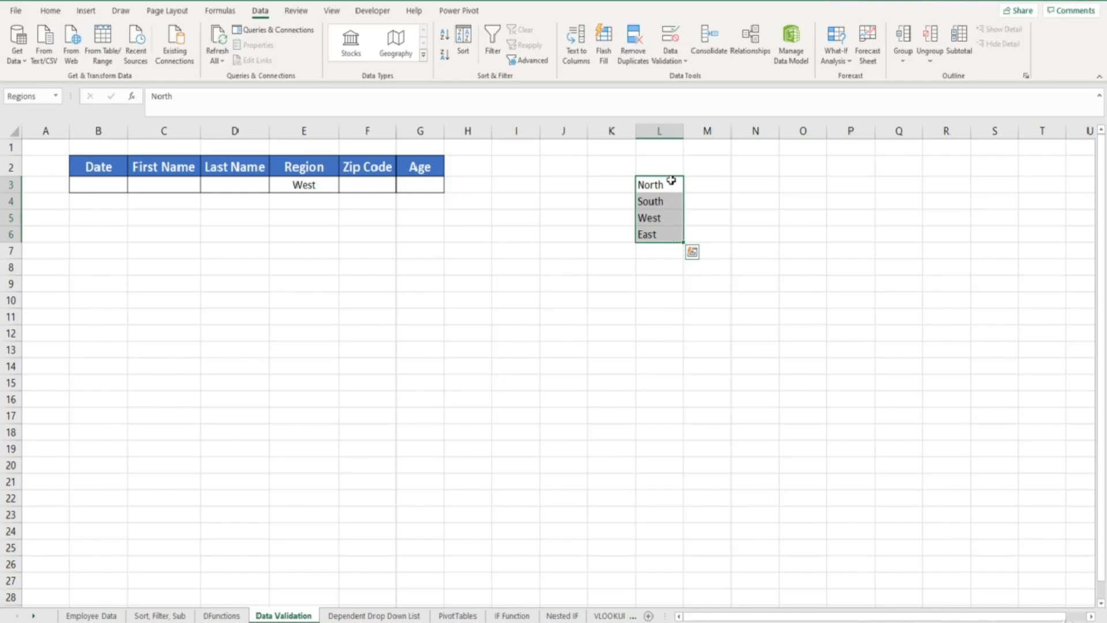
{"action": "left_click", "coordinate": [670, 132]}
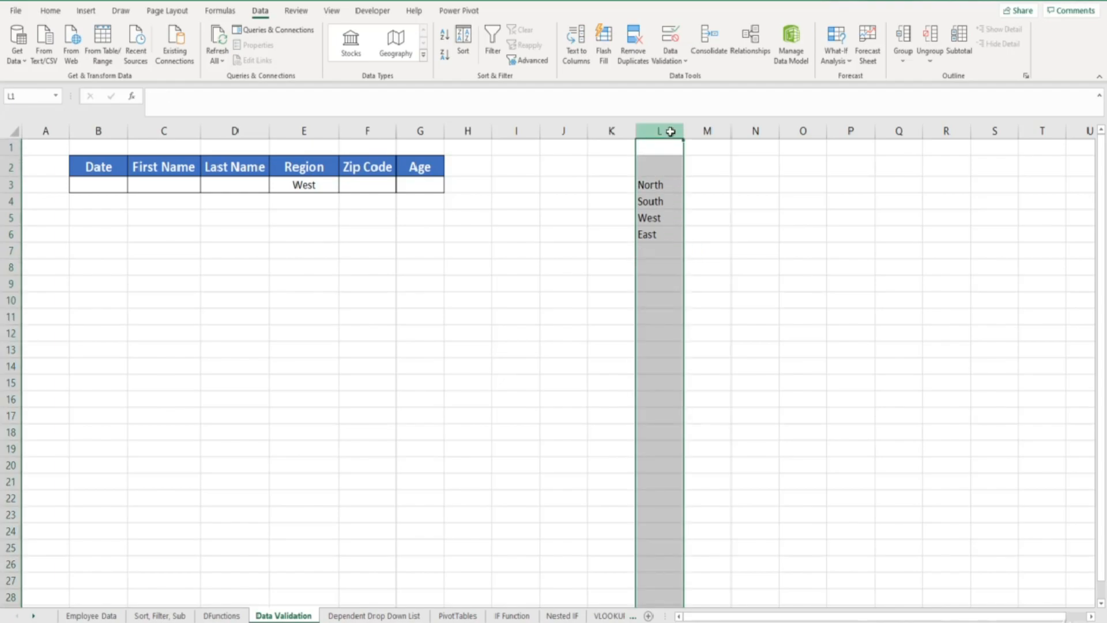
{"action": "right_click", "coordinate": [672, 135]}
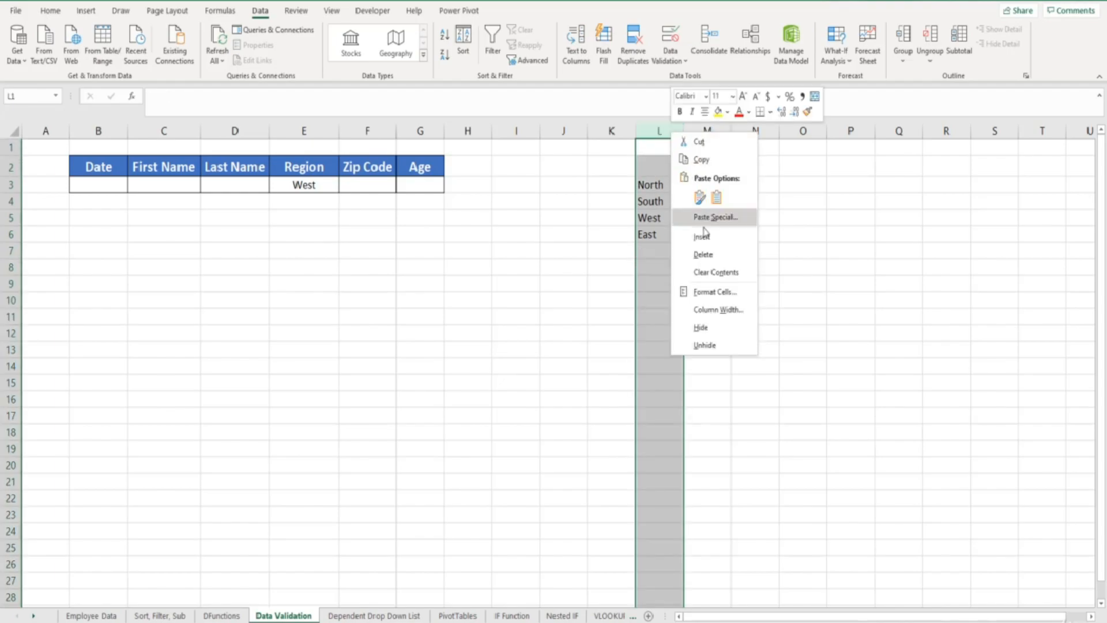
{"action": "left_click", "coordinate": [702, 327]}
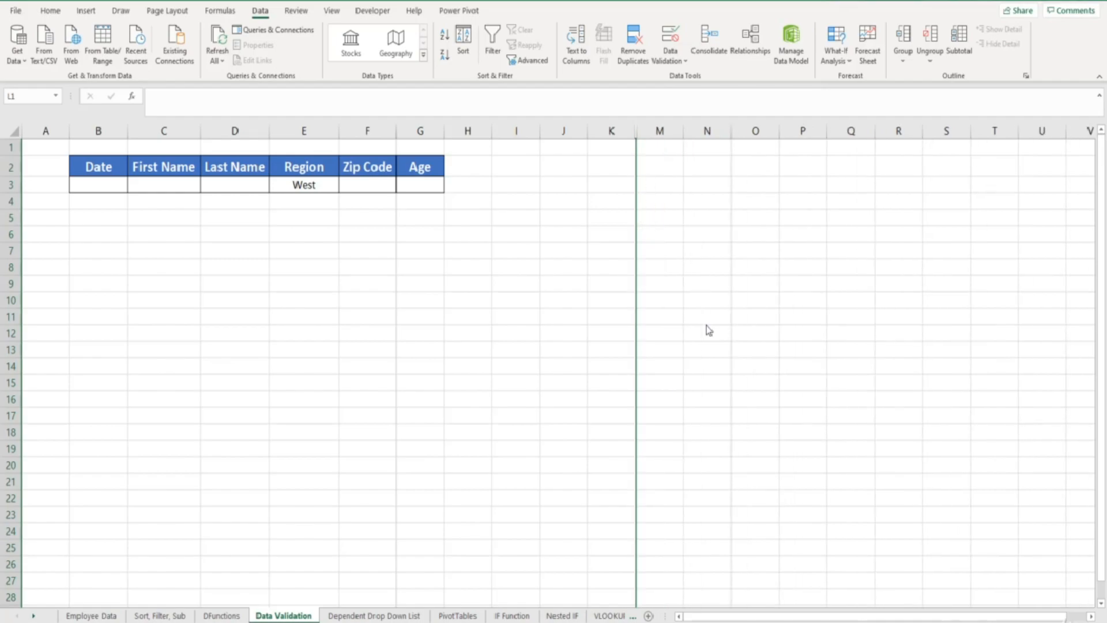
{"action": "left_click", "coordinate": [325, 189]}
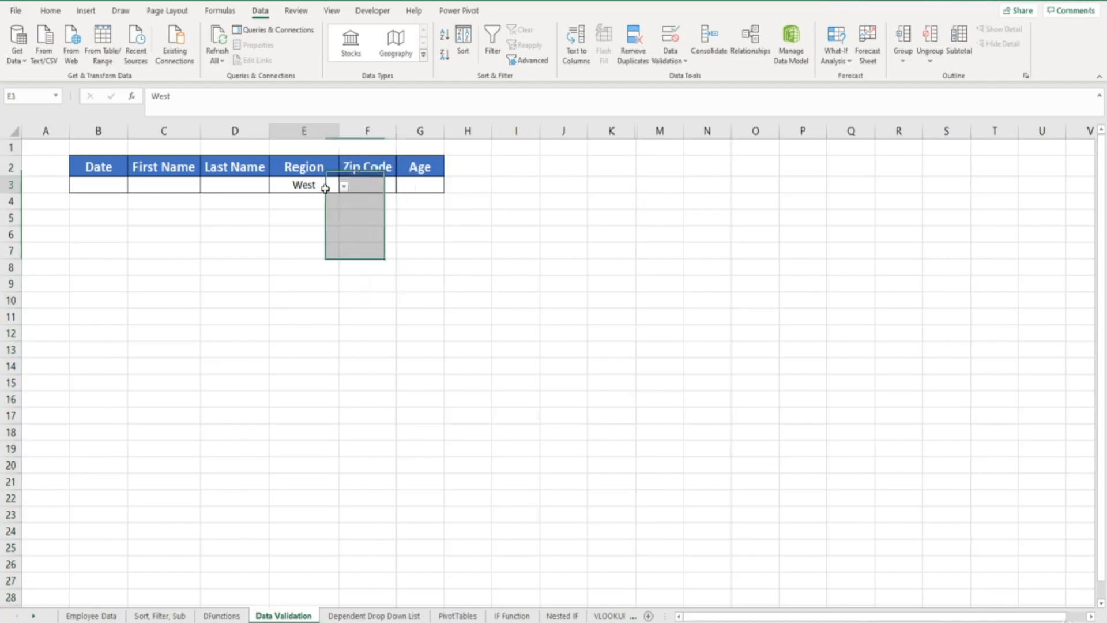
{"action": "left_click", "coordinate": [344, 187]}
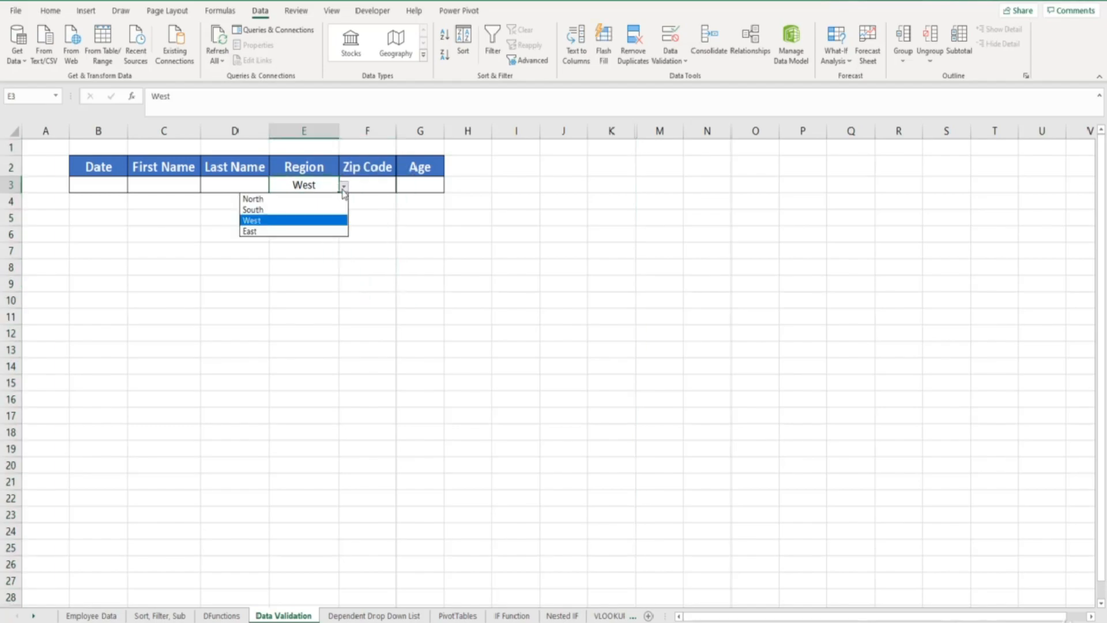